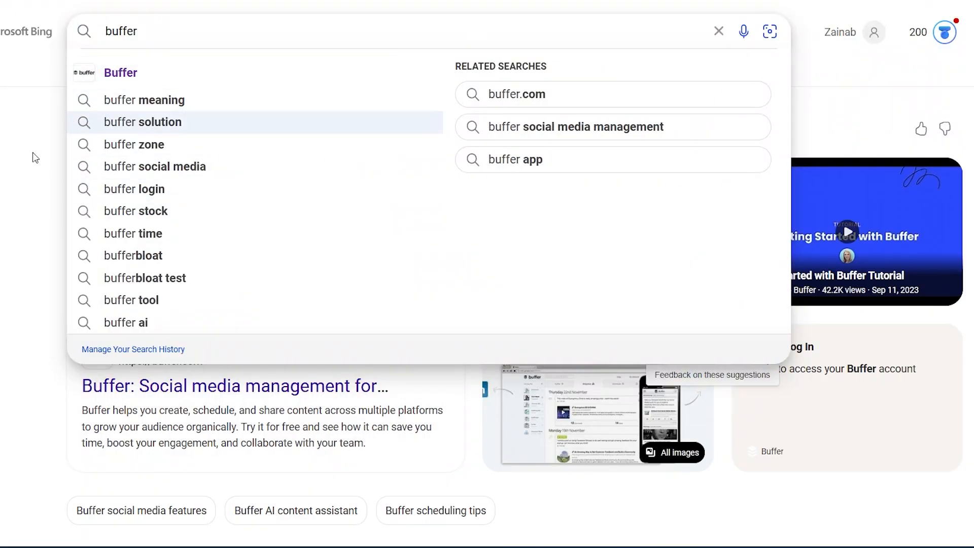
Step: Dismiss the search suggestions and open the official Buffer website from the search results
{"action": "left_click", "coordinate": [33, 157]}
{"action": "scroll", "coordinate": [241, 360], "scroll_direction": "down", "scroll_amount": 3}
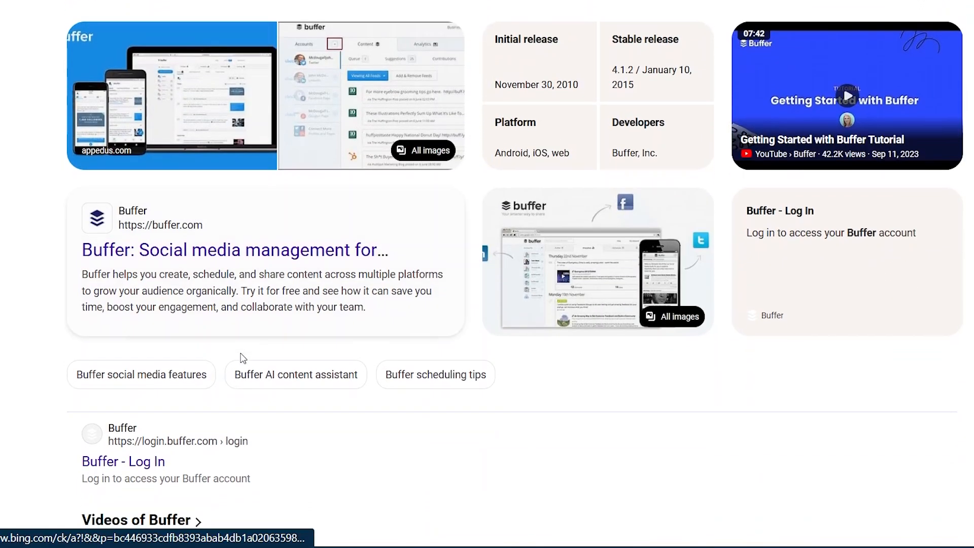
{"action": "left_click", "coordinate": [194, 259]}
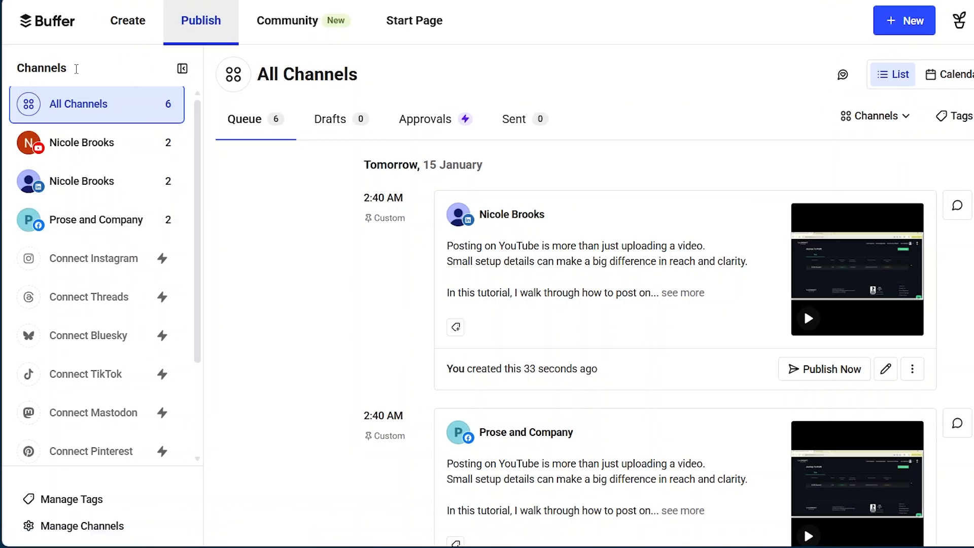
Step: Collapse and re-expand the channel sidebar, and look through the connected channels and the networks available to connect
{"action": "left_click", "coordinate": [182, 71]}
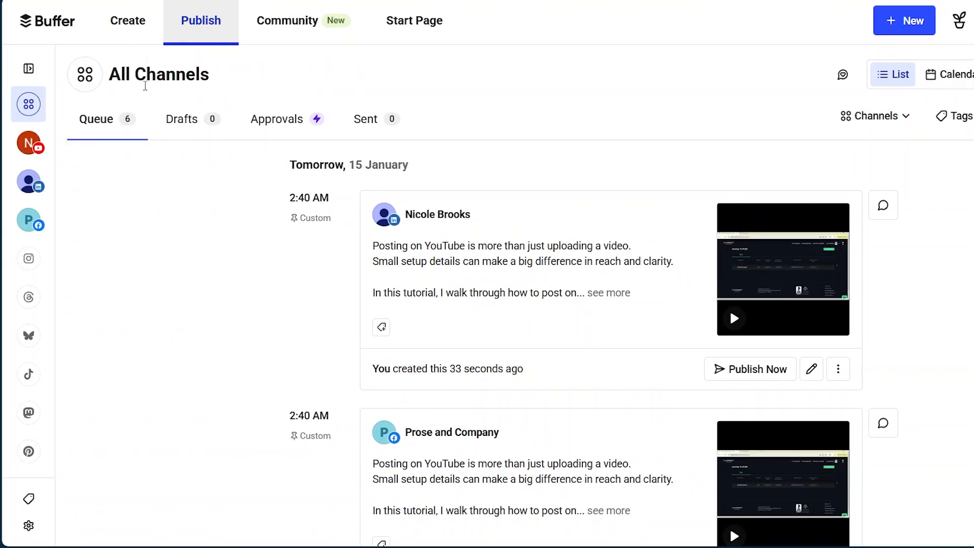
{"action": "left_click", "coordinate": [29, 70]}
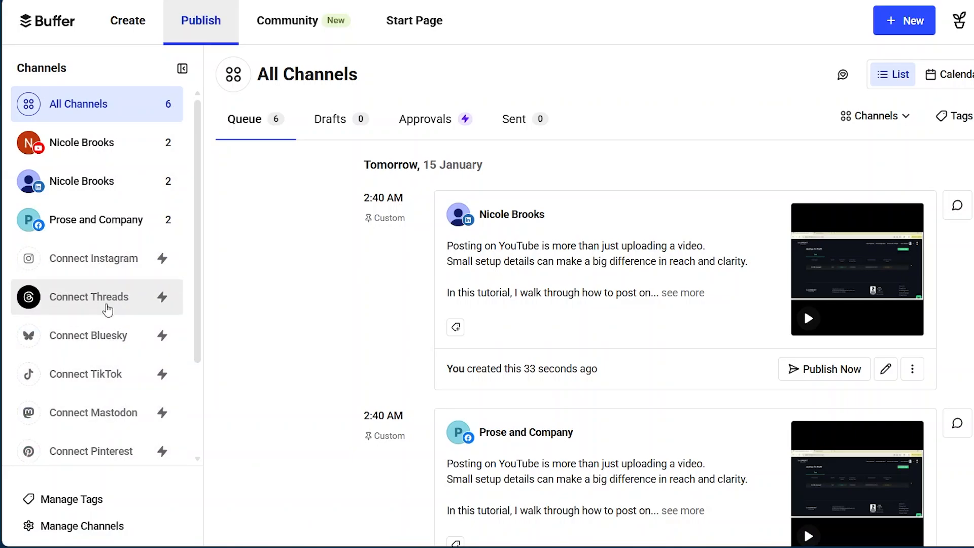
{"action": "scroll", "coordinate": [105, 304], "scroll_direction": "down", "scroll_amount": 2}
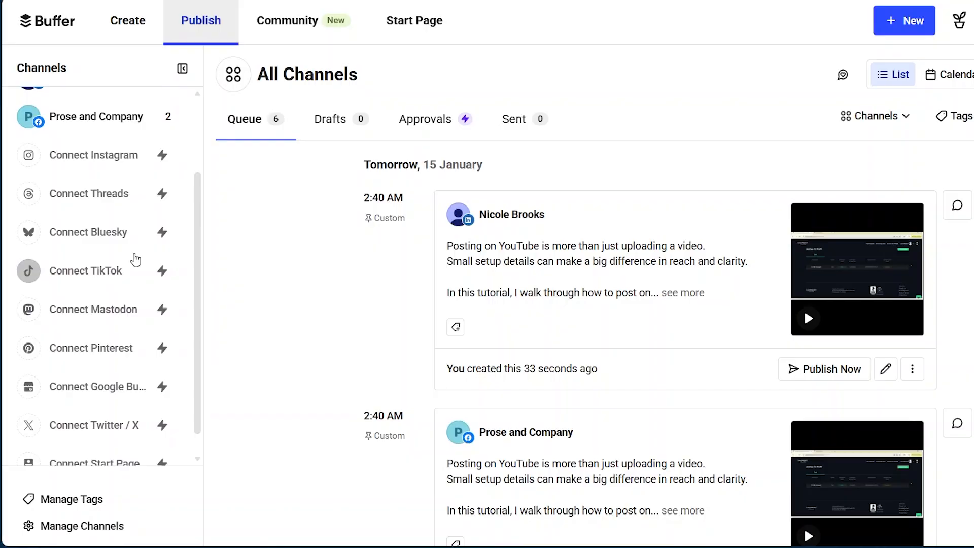
{"action": "scroll", "coordinate": [109, 434], "scroll_direction": "down", "scroll_amount": 1}
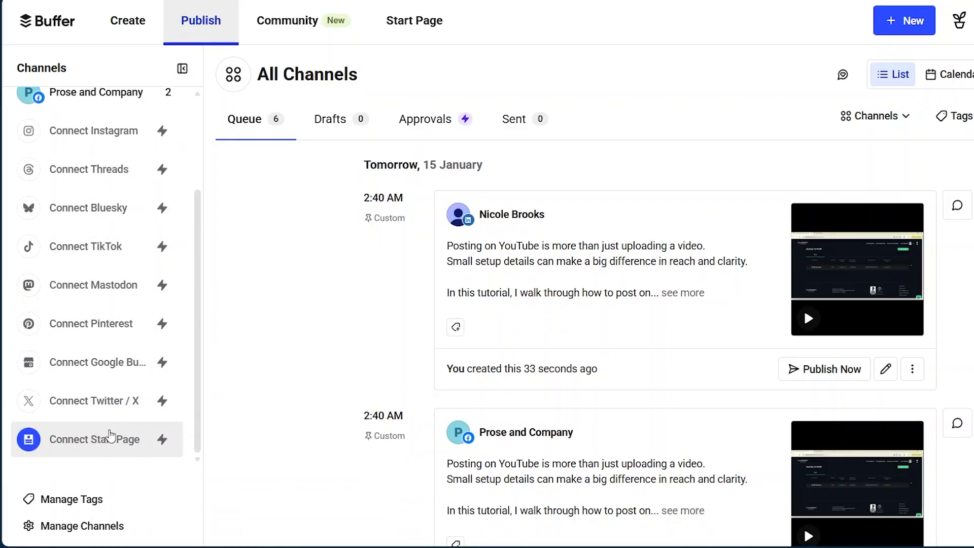
{"action": "scroll", "coordinate": [110, 215], "scroll_direction": "up", "scroll_amount": 3}
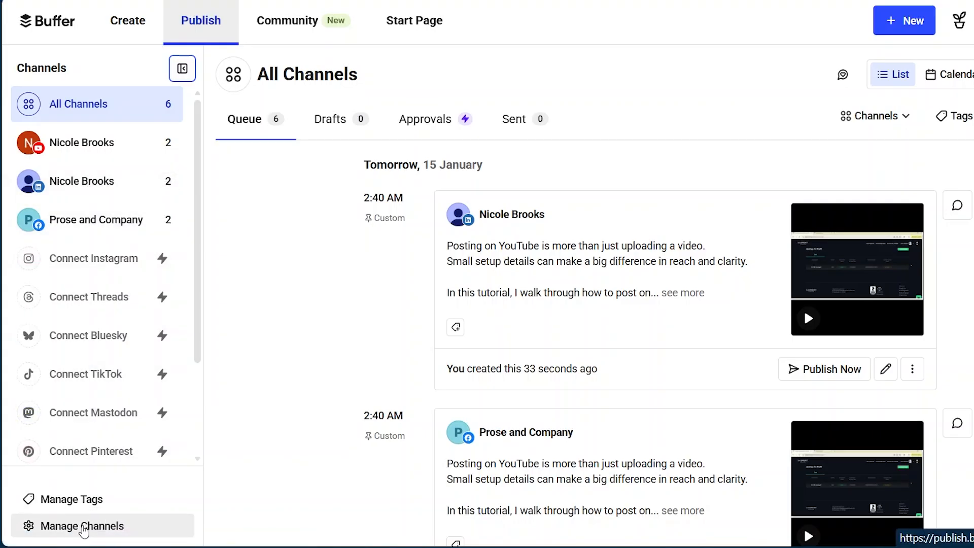
Step: Go to channel management and try to connect Instagram as a new channel
{"action": "left_click", "coordinate": [83, 527]}
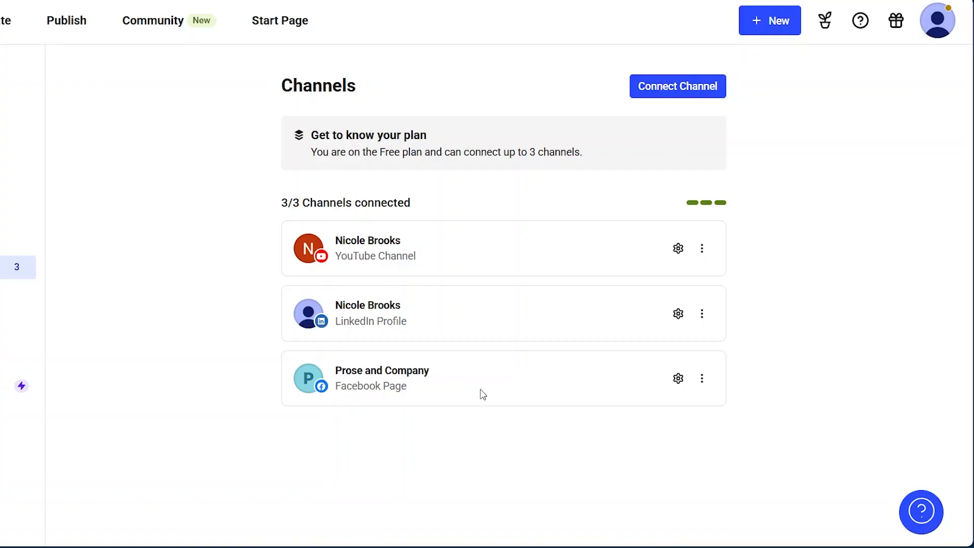
{"action": "left_click", "coordinate": [664, 89]}
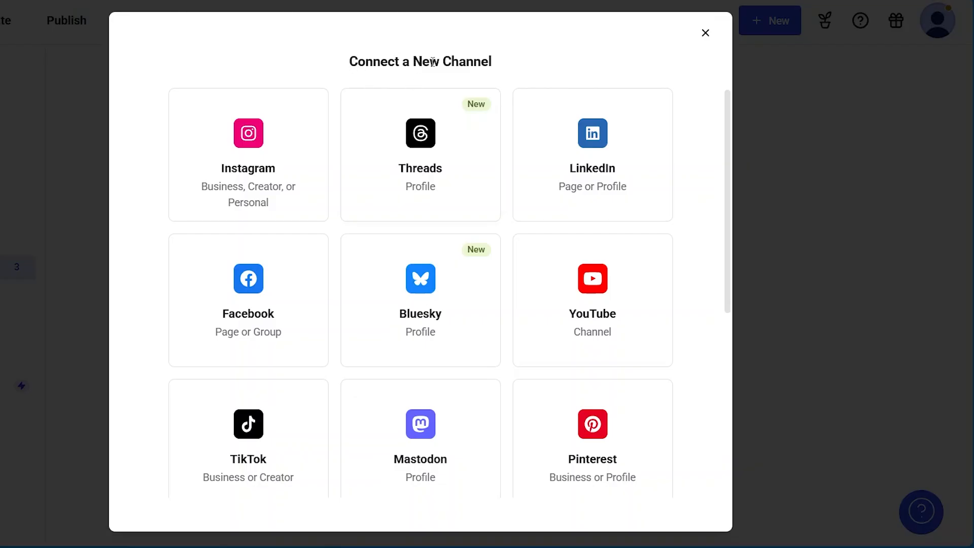
{"action": "scroll", "coordinate": [414, 238], "scroll_direction": "down", "scroll_amount": 6}
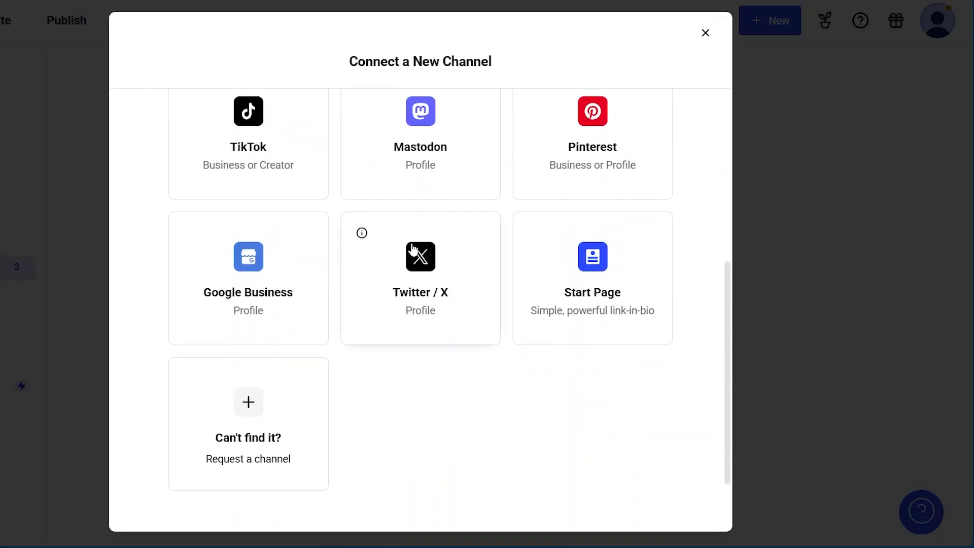
{"action": "scroll", "coordinate": [412, 248], "scroll_direction": "up", "scroll_amount": 6}
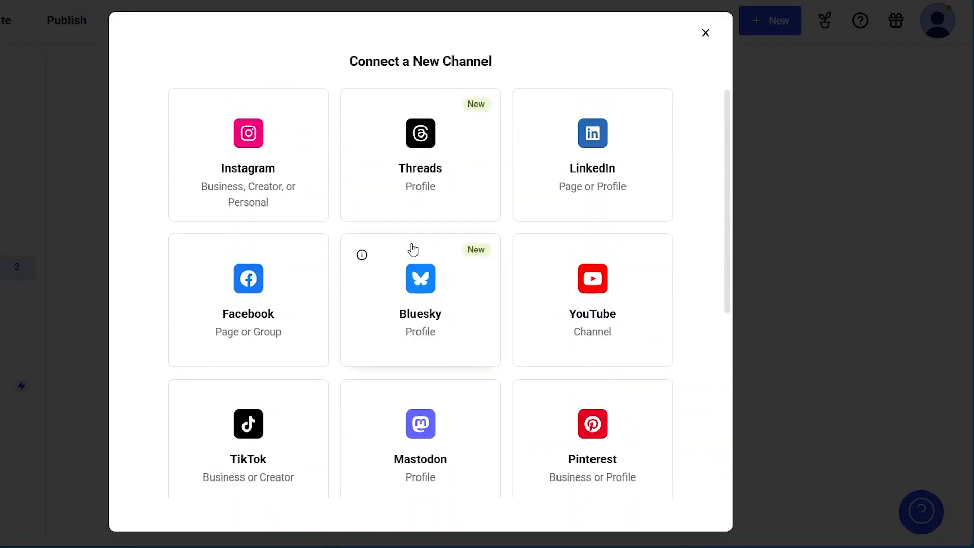
{"action": "left_click", "coordinate": [265, 145]}
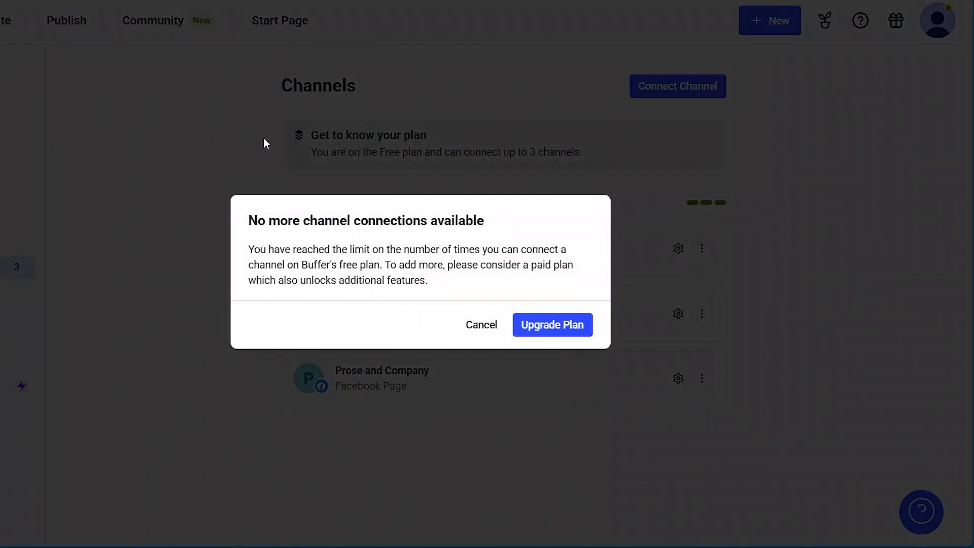
{"action": "left_click", "coordinate": [484, 328]}
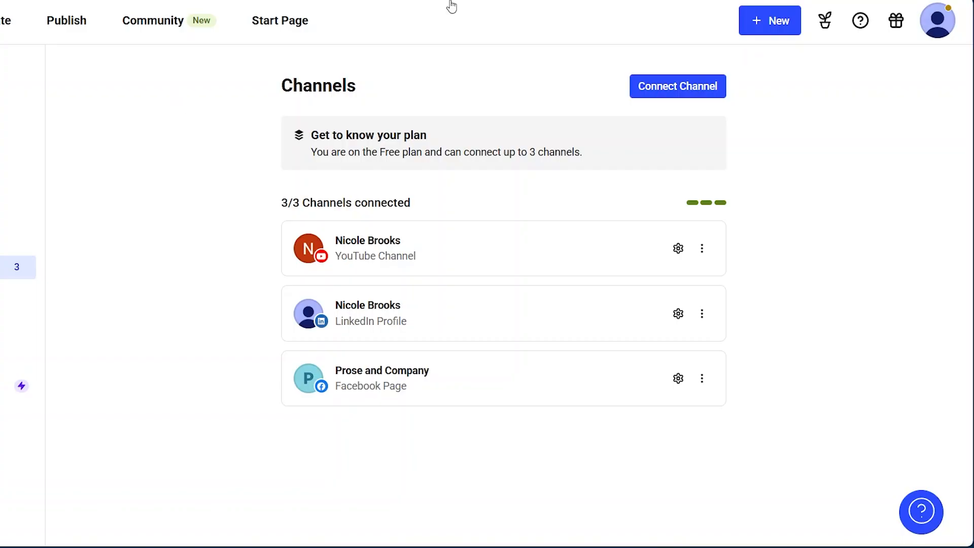
Step: Open the disconnect confirmation for the YouTube channel and cancel it without entering the confirmation word
{"action": "left_click", "coordinate": [701, 248]}
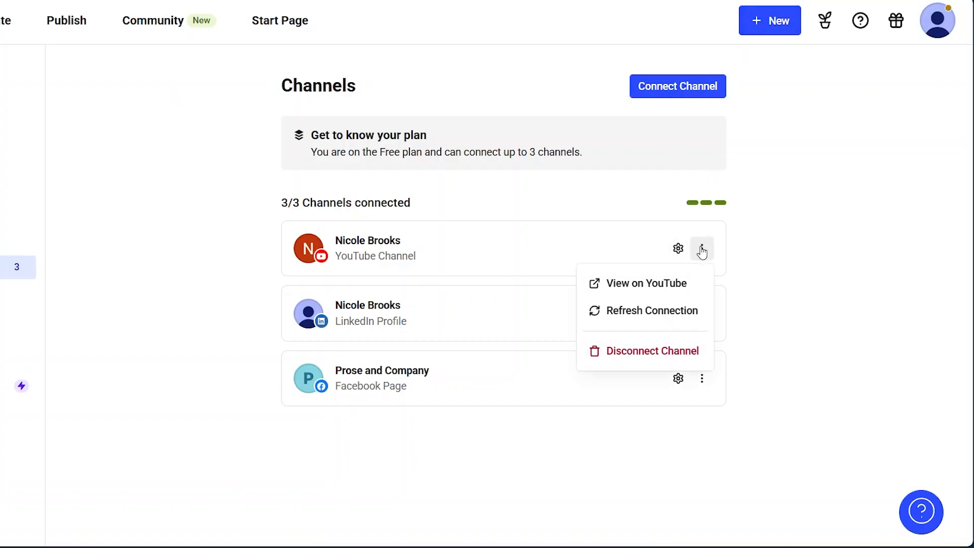
{"action": "left_click", "coordinate": [624, 357]}
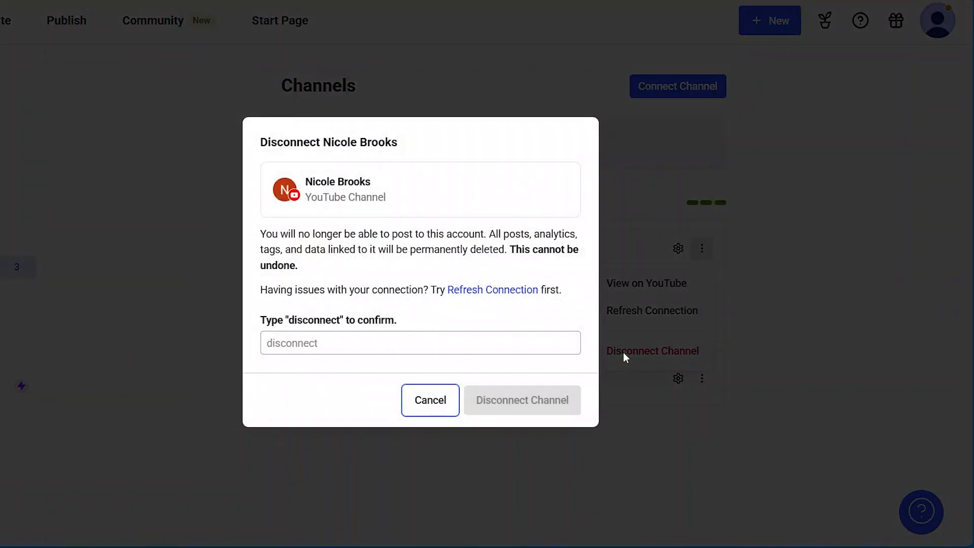
{"action": "left_click", "coordinate": [298, 345]}
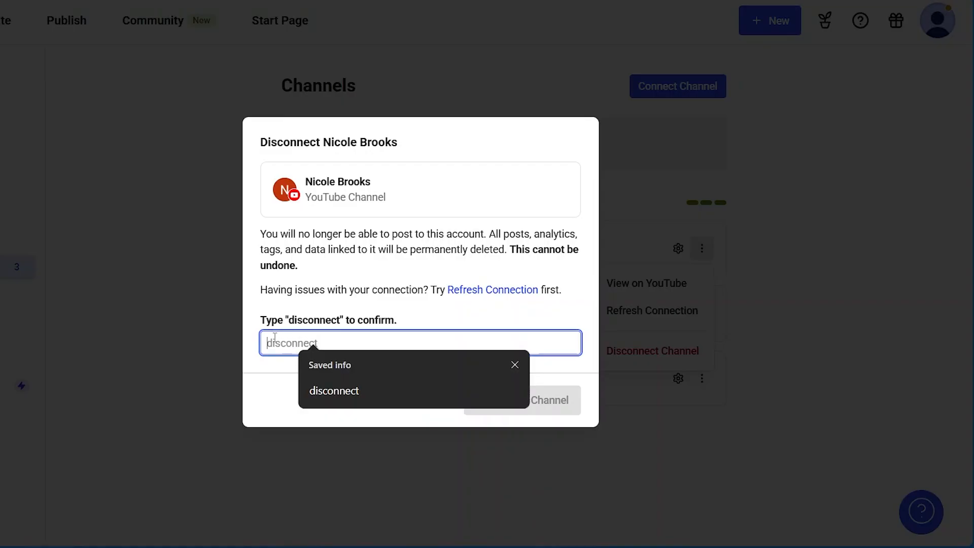
{"action": "left_click", "coordinate": [514, 365]}
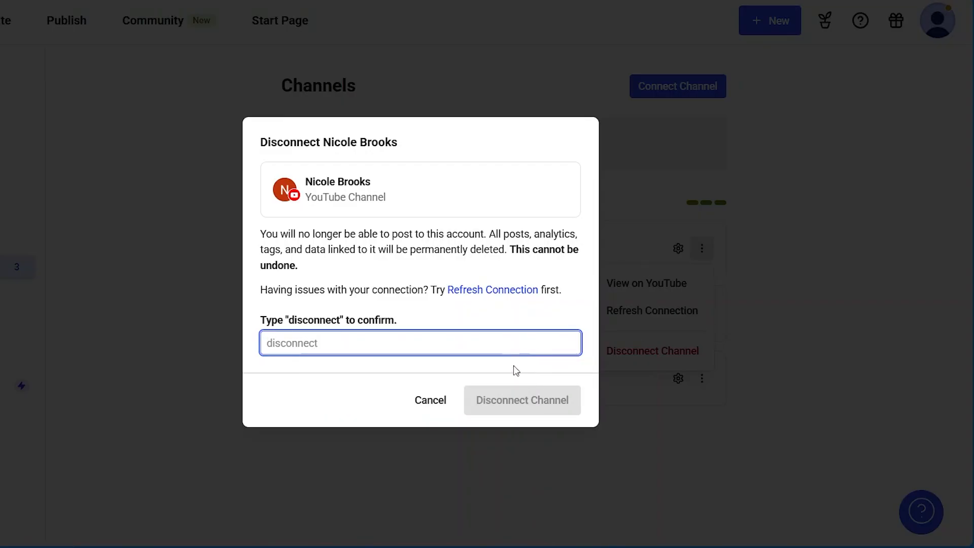
{"action": "left_click", "coordinate": [429, 404]}
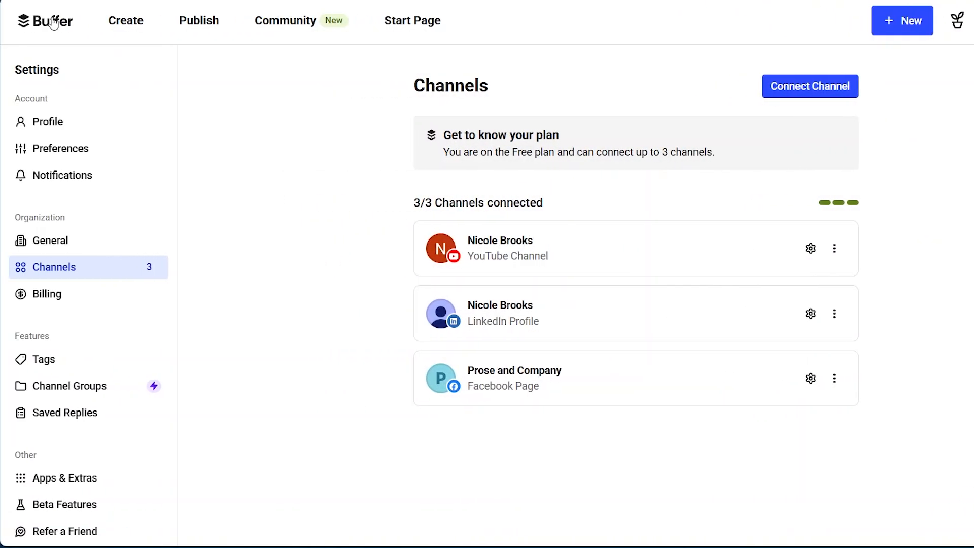
Step: Return to the publishing page and review the scheduled posts in the queue for all channels
{"action": "left_click", "coordinate": [53, 22]}
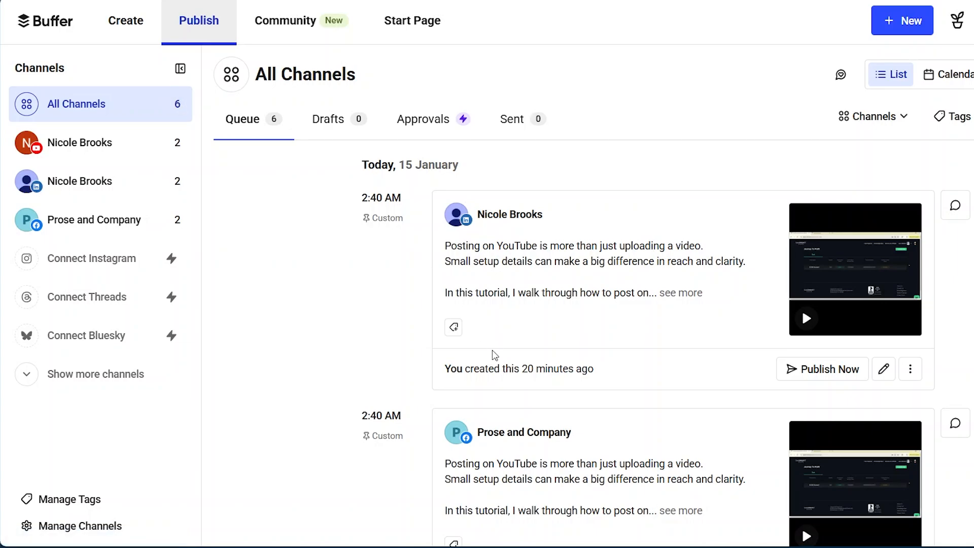
{"action": "scroll", "coordinate": [491, 353], "scroll_direction": "down", "scroll_amount": 5}
{"action": "scroll", "coordinate": [492, 354], "scroll_direction": "down", "scroll_amount": 10}
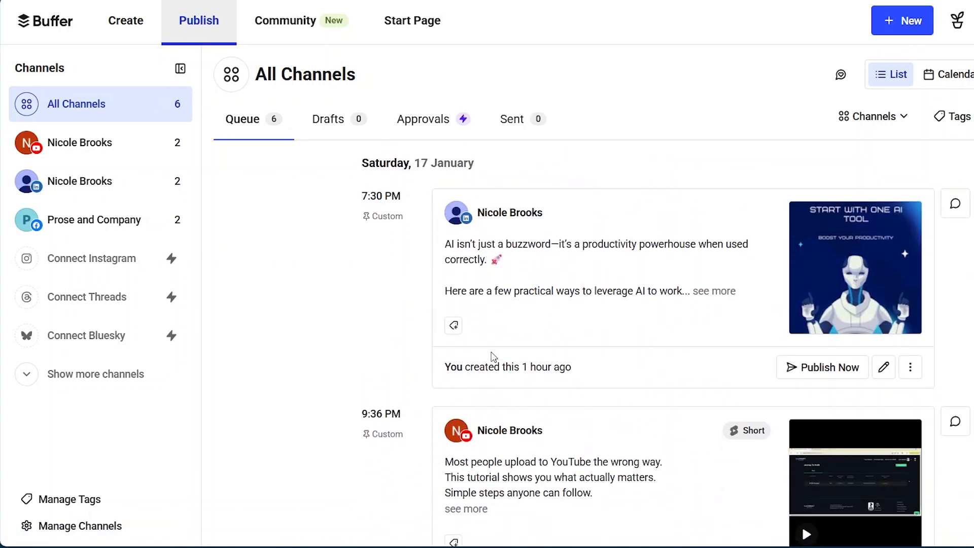
{"action": "scroll", "coordinate": [492, 355], "scroll_direction": "up", "scroll_amount": 15}
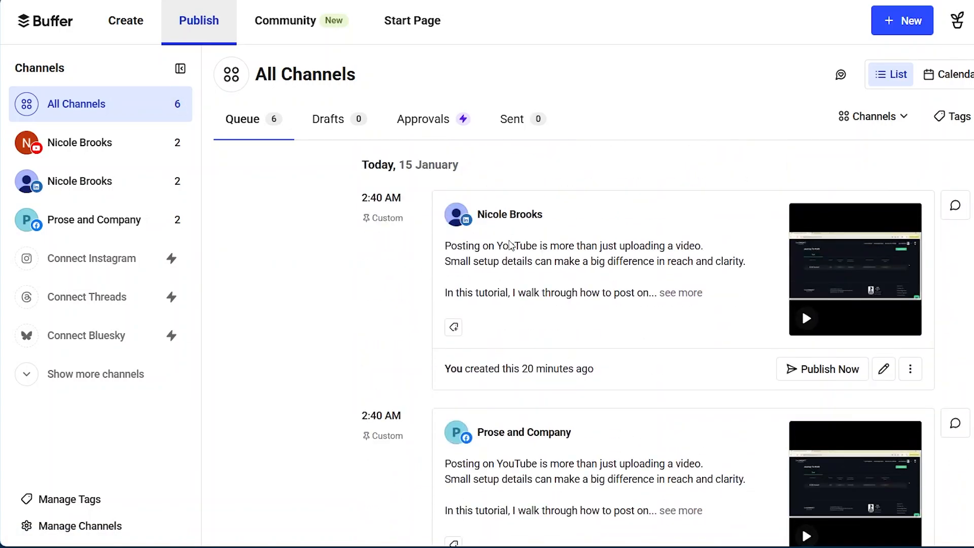
{"action": "scroll", "coordinate": [511, 241], "scroll_direction": "down", "scroll_amount": 5}
{"action": "scroll", "coordinate": [514, 235], "scroll_direction": "down", "scroll_amount": 5}
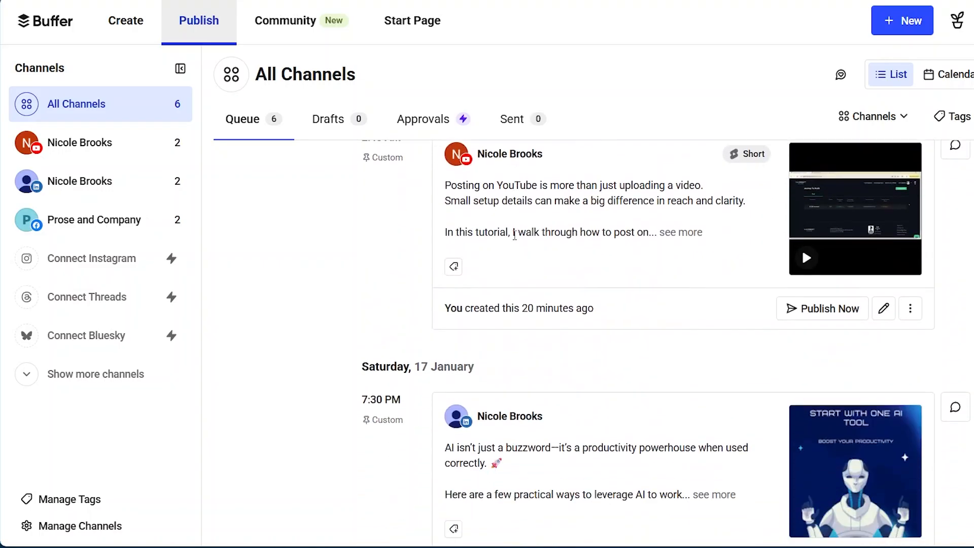
{"action": "scroll", "coordinate": [528, 218], "scroll_direction": "down", "scroll_amount": 10}
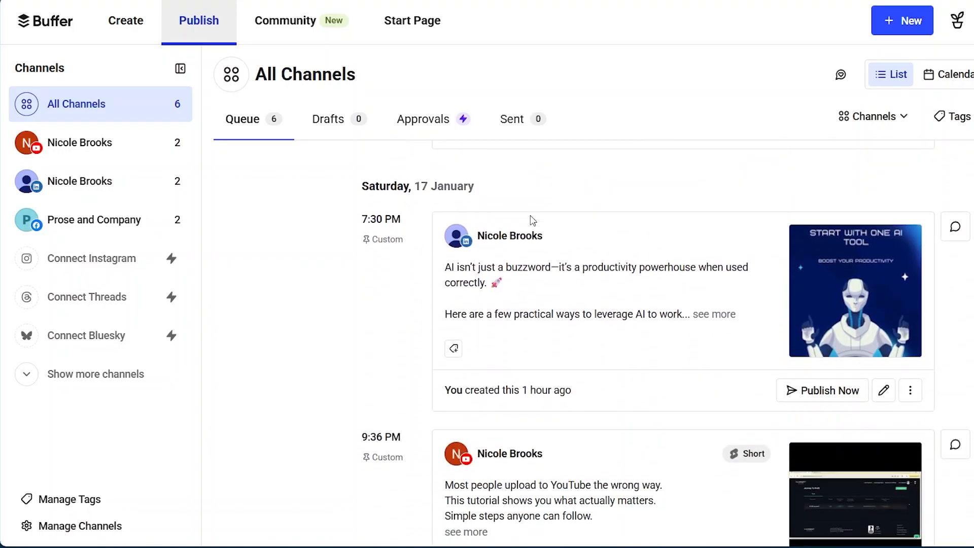
{"action": "scroll", "coordinate": [531, 217], "scroll_direction": "down", "scroll_amount": 3}
{"action": "scroll", "coordinate": [532, 219], "scroll_direction": "up", "scroll_amount": 20}
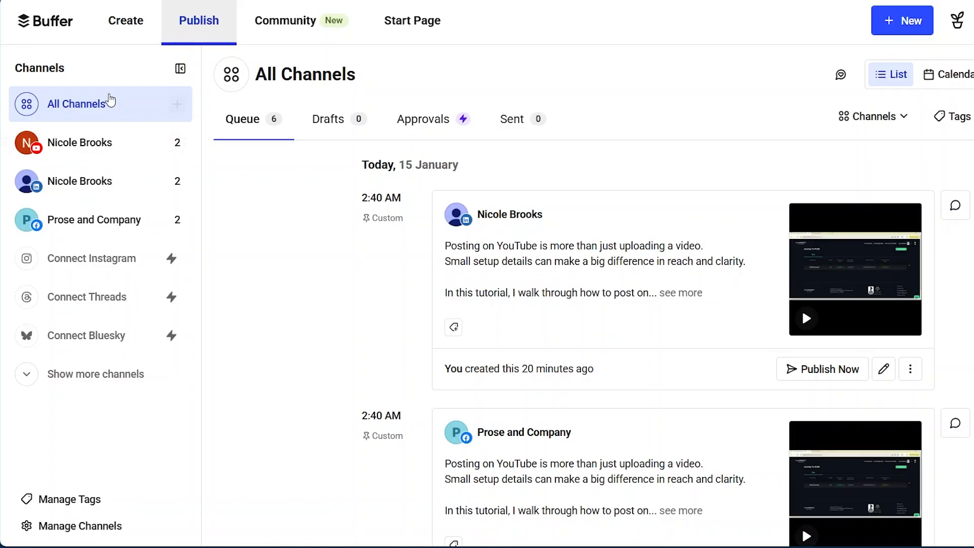
Step: Review the YouTube channel's queue of scheduled posts and open time slots
{"action": "left_click", "coordinate": [86, 147]}
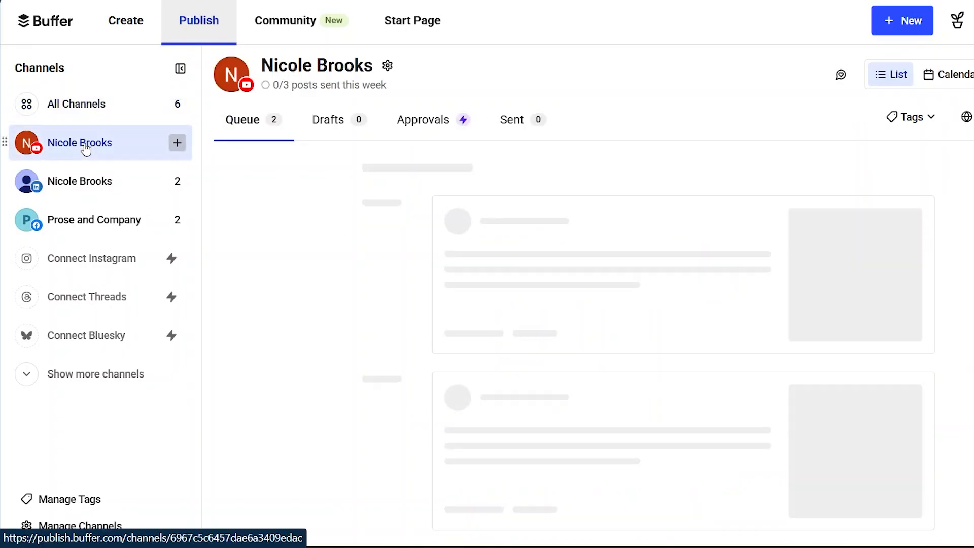
{"action": "scroll", "coordinate": [609, 283], "scroll_direction": "down", "scroll_amount": 9}
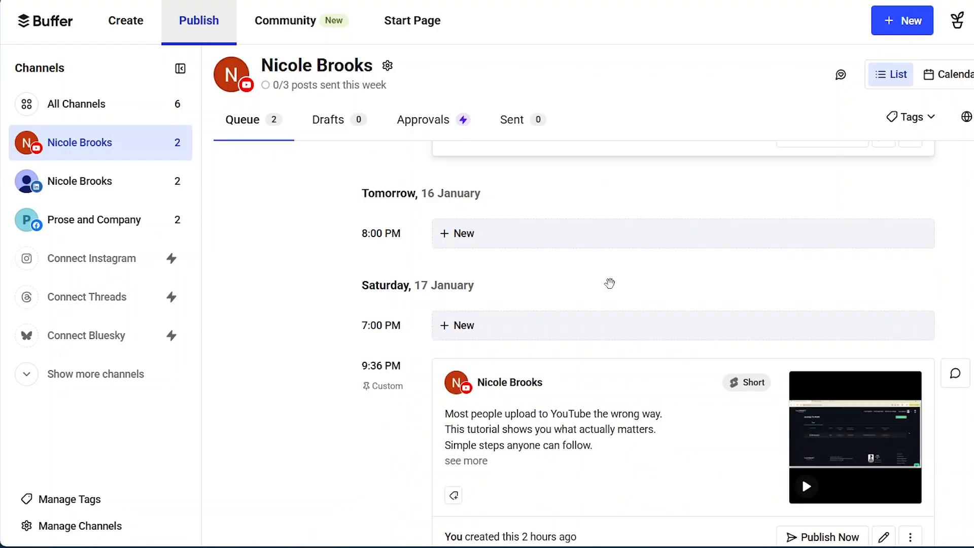
{"action": "scroll", "coordinate": [610, 287], "scroll_direction": "up", "scroll_amount": 10}
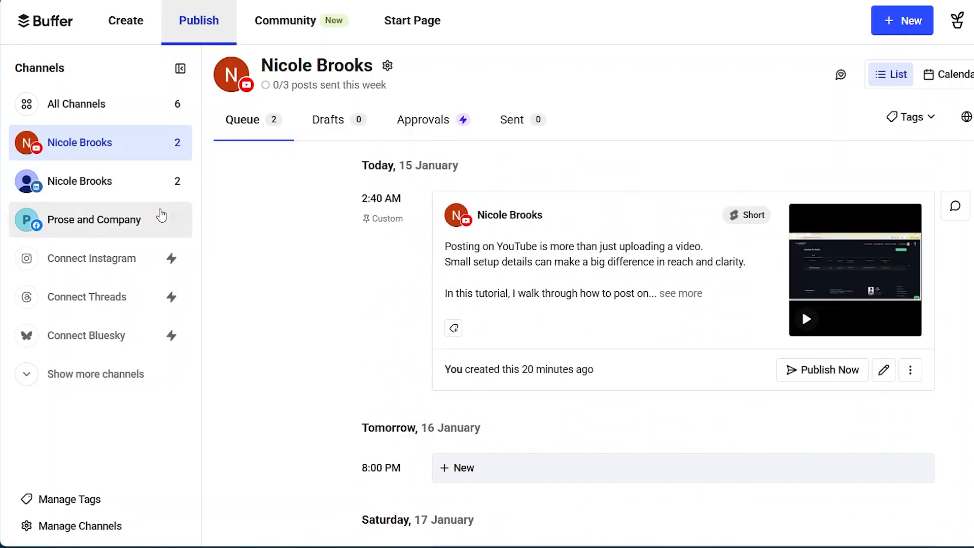
Step: Review the LinkedIn profile's queue of scheduled posts and open time slots
{"action": "left_click", "coordinate": [112, 186]}
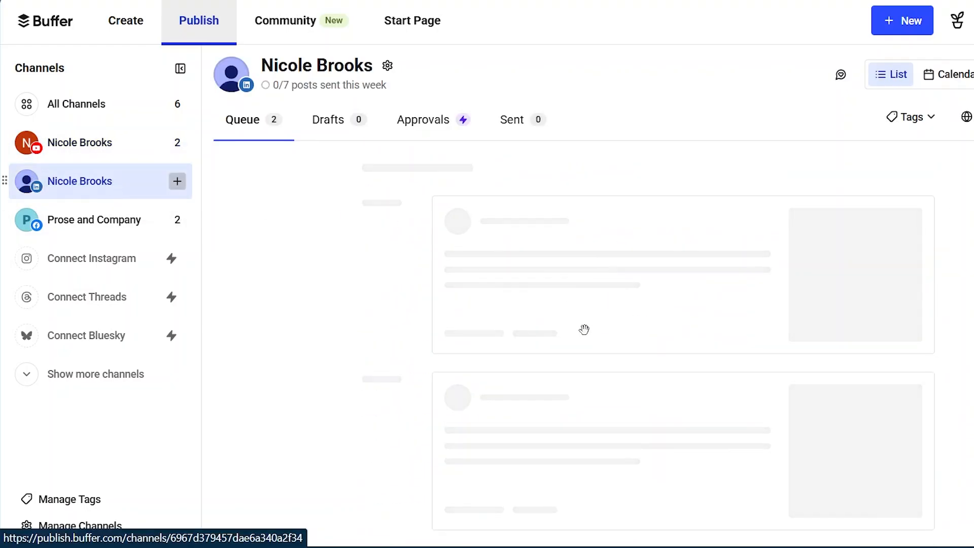
{"action": "scroll", "coordinate": [566, 352], "scroll_direction": "down", "scroll_amount": 3}
{"action": "scroll", "coordinate": [567, 352], "scroll_direction": "up", "scroll_amount": 3}
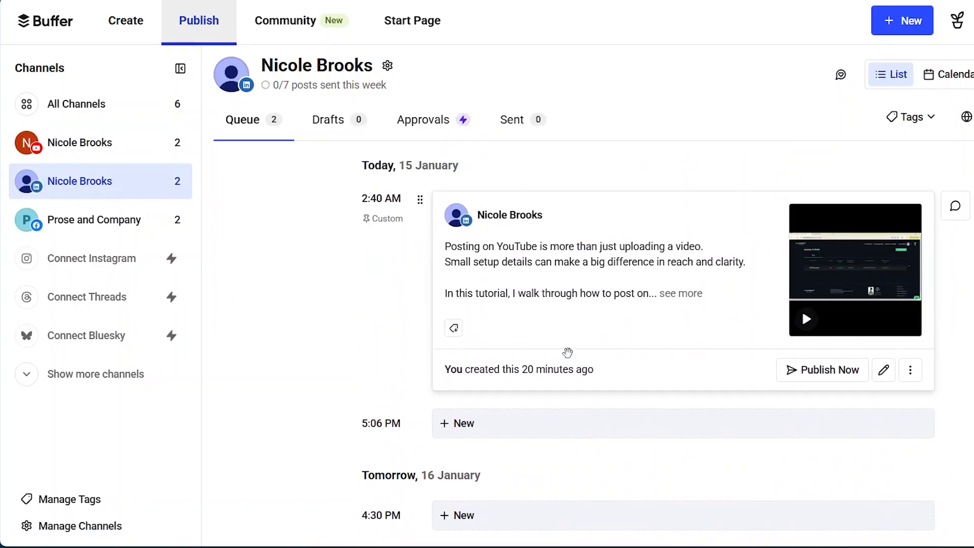
{"action": "scroll", "coordinate": [567, 352], "scroll_direction": "down", "scroll_amount": 7}
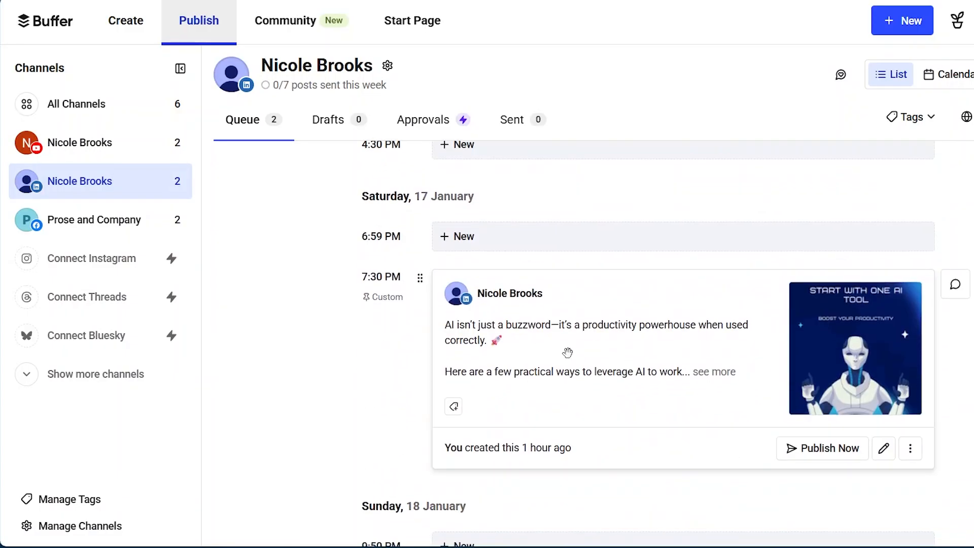
{"action": "scroll", "coordinate": [567, 352], "scroll_direction": "up", "scroll_amount": 5}
{"action": "scroll", "coordinate": [567, 352], "scroll_direction": "up", "scroll_amount": 2}
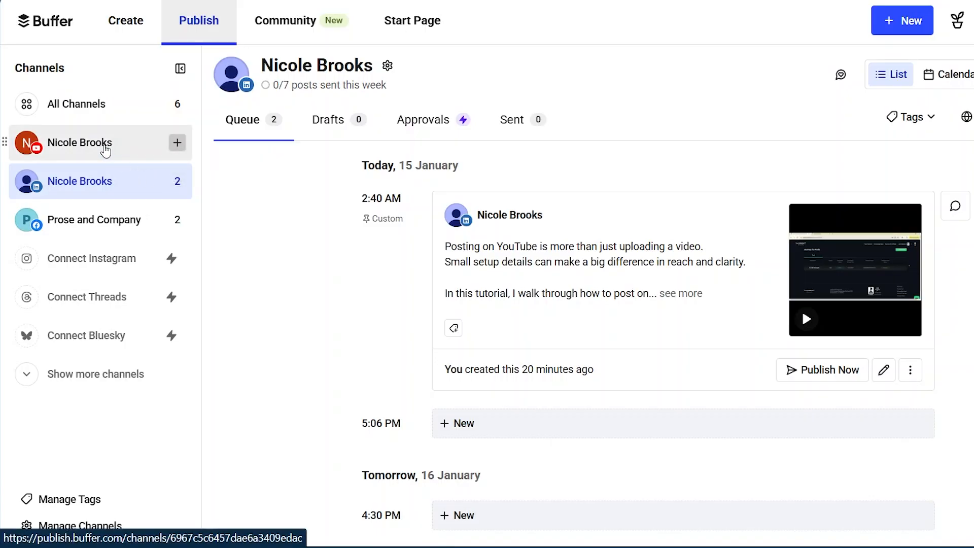
Step: Compare the YouTube and LinkedIn queues again, and examine the Prose and Company Facebook page's queue
{"action": "left_click", "coordinate": [105, 149]}
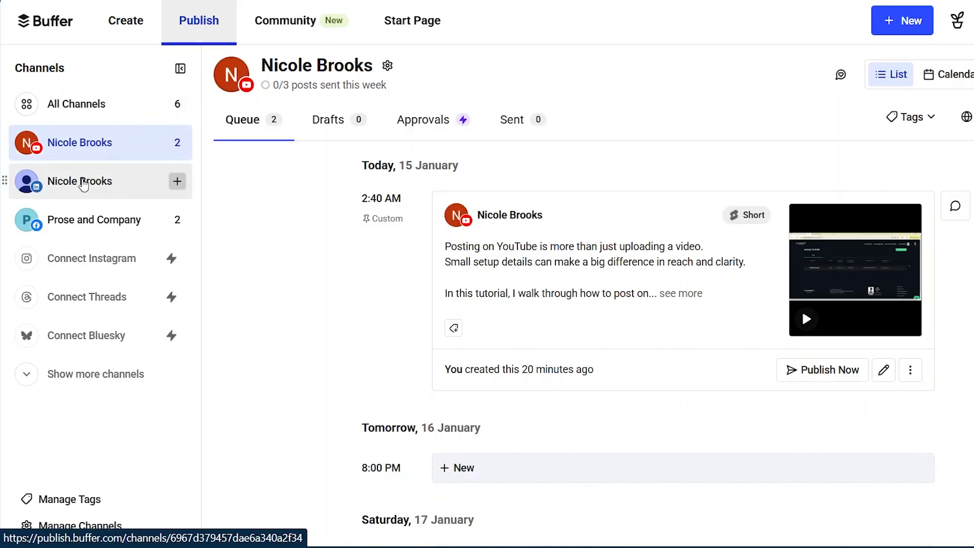
{"action": "left_click", "coordinate": [81, 184]}
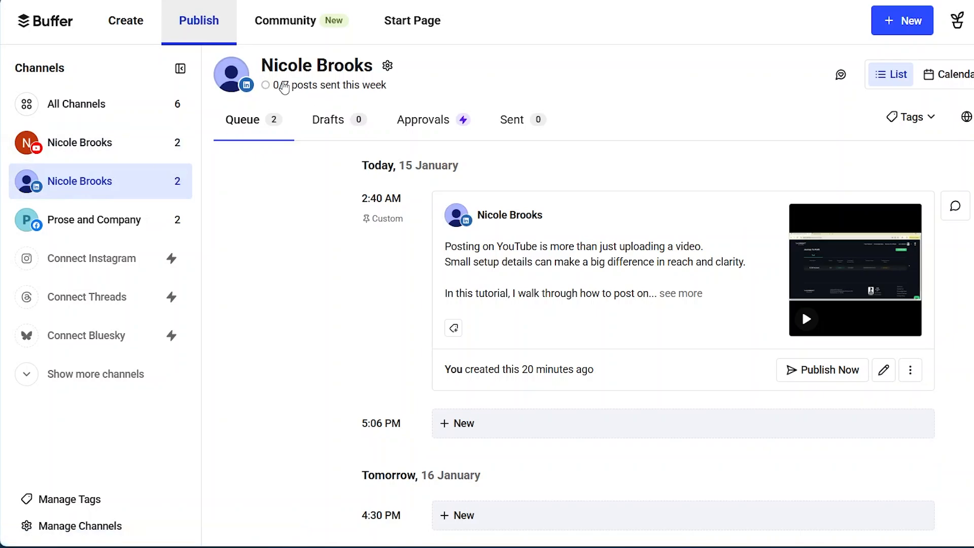
{"action": "left_click", "coordinate": [95, 231]}
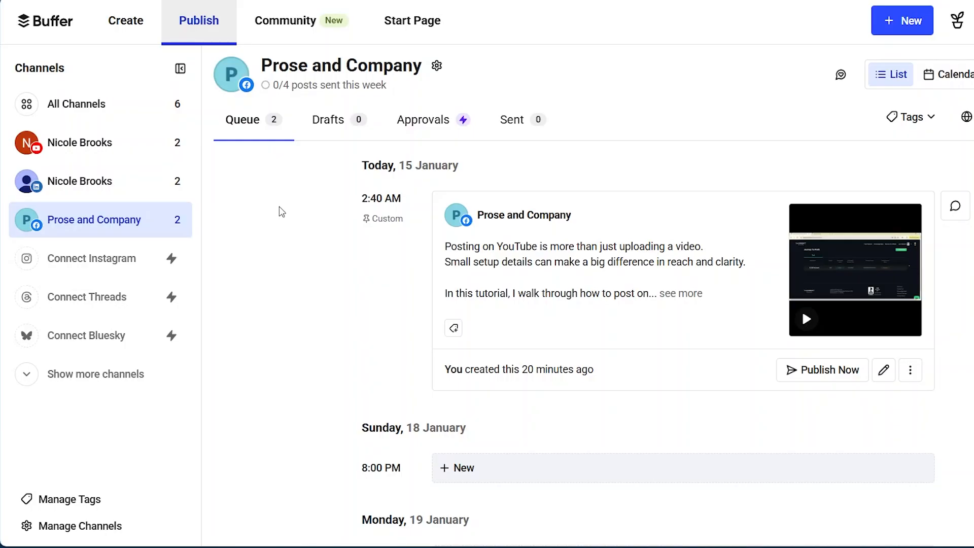
{"action": "scroll", "coordinate": [381, 422], "scroll_direction": "down", "scroll_amount": 4}
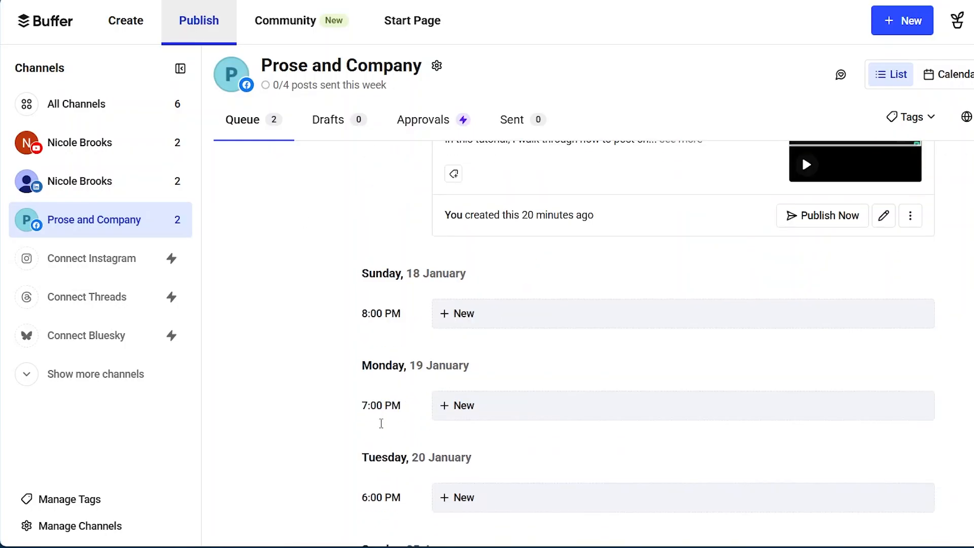
Step: Look over the rest of the Prose and Company Facebook queue, and open the YouTube channel's posting schedule settings
{"action": "scroll", "coordinate": [483, 413], "scroll_direction": "down", "scroll_amount": 2}
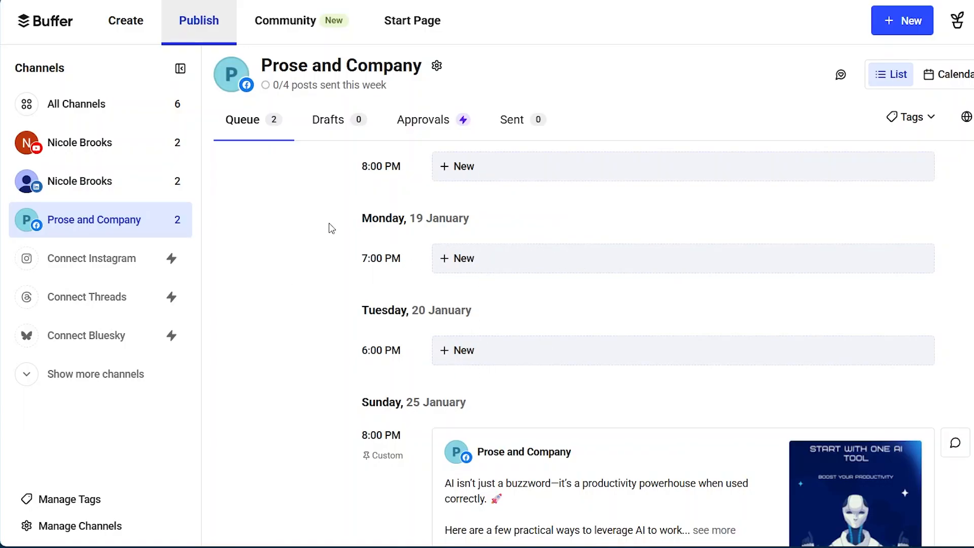
{"action": "scroll", "coordinate": [329, 224], "scroll_direction": "up", "scroll_amount": 6}
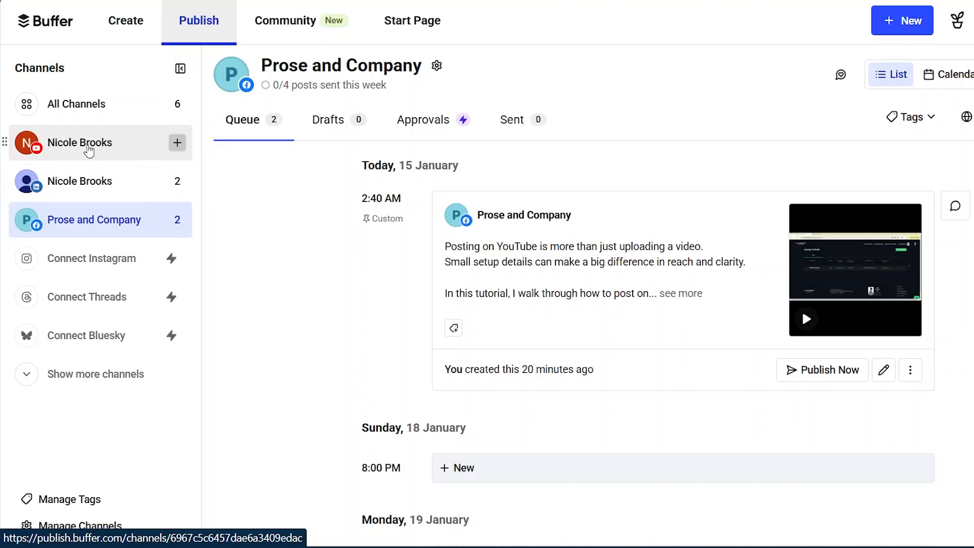
{"action": "left_click", "coordinate": [89, 149]}
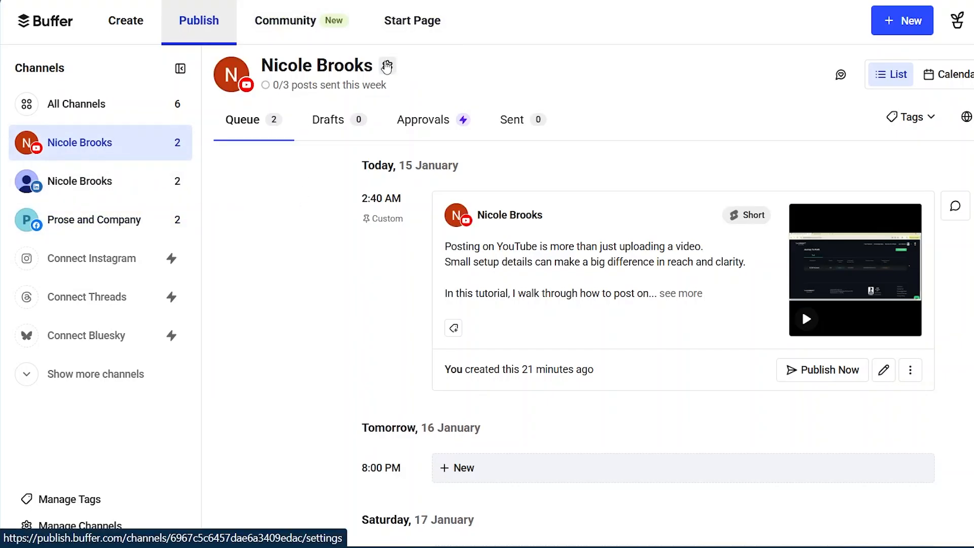
{"action": "left_click", "coordinate": [387, 66]}
{"action": "scroll", "coordinate": [405, 266], "scroll_direction": "down", "scroll_amount": 1}
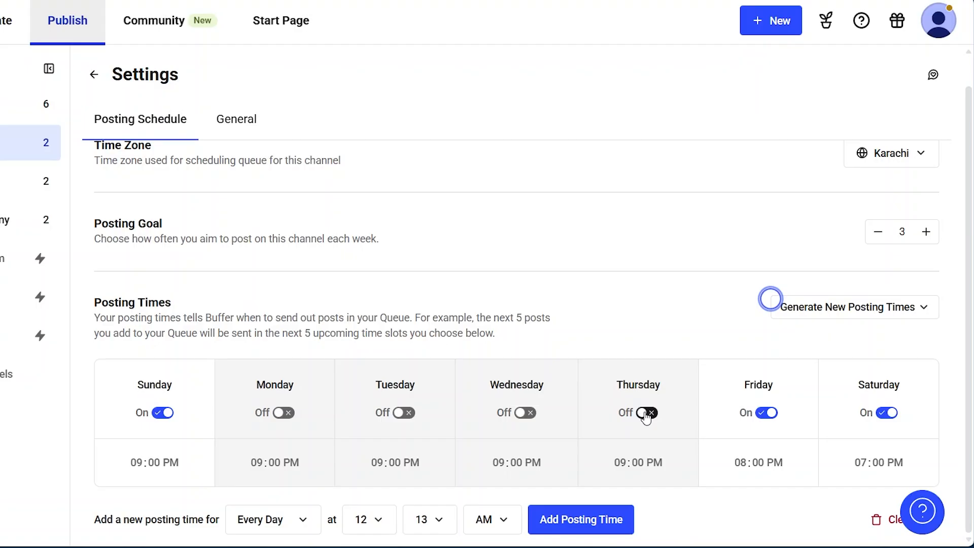
Step: Turn on Thursday in the YouTube channel's posting times and set its time to 06:00 AM
{"action": "left_click", "coordinate": [646, 413]}
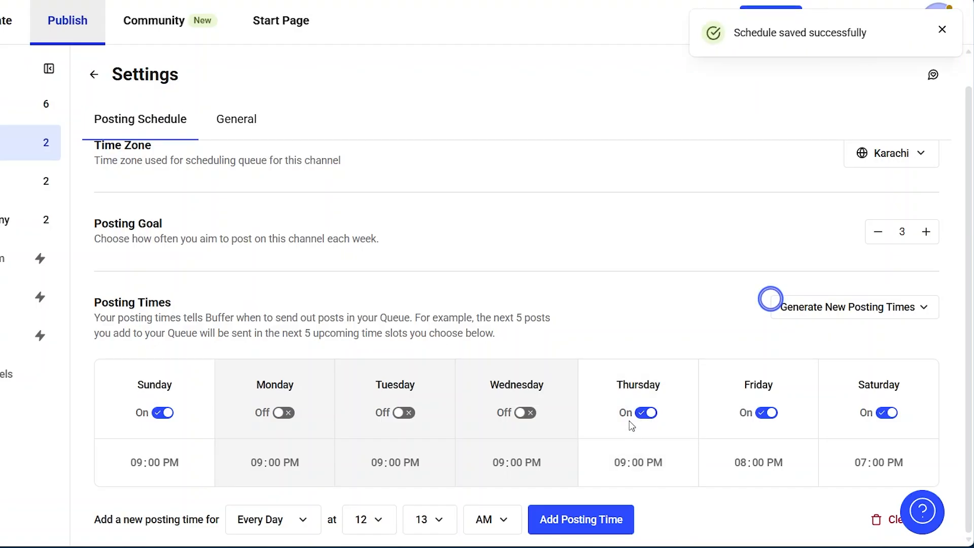
{"action": "mouse_move", "coordinate": [617, 463]}
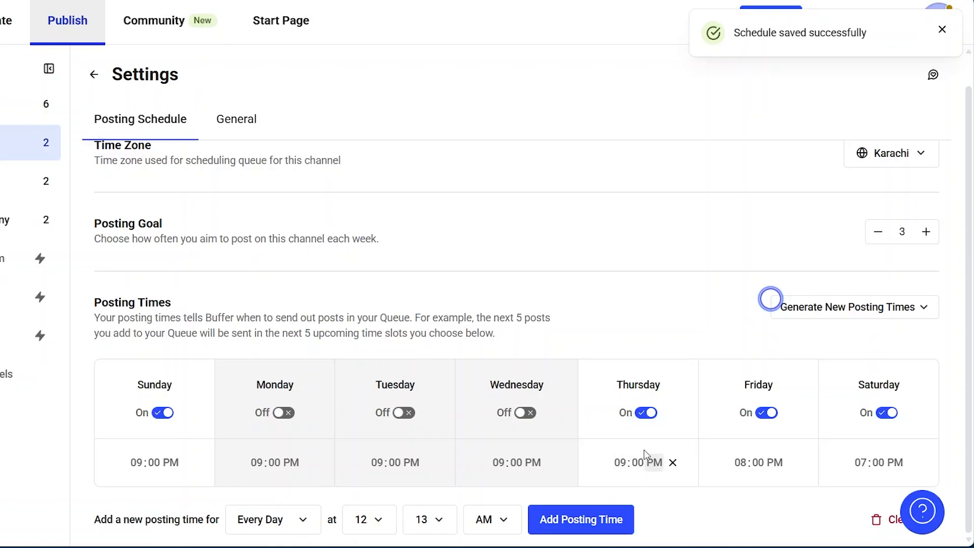
{"action": "left_click", "coordinate": [619, 463]}
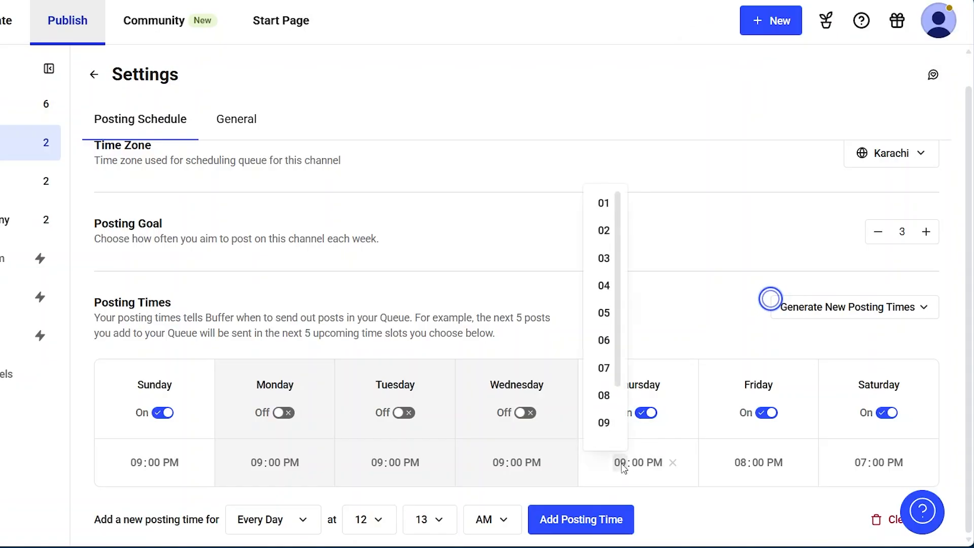
{"action": "left_click", "coordinate": [604, 340]}
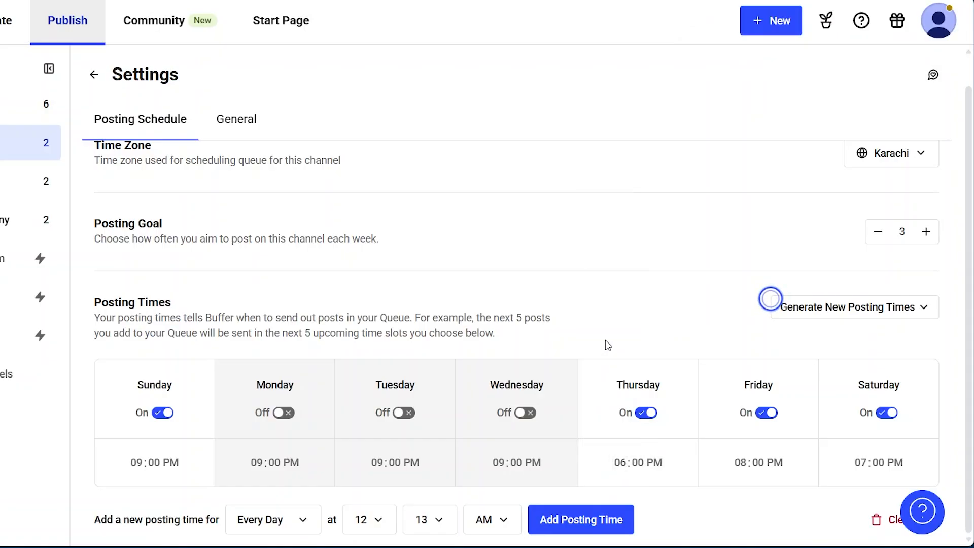
{"action": "left_click", "coordinate": [655, 463]}
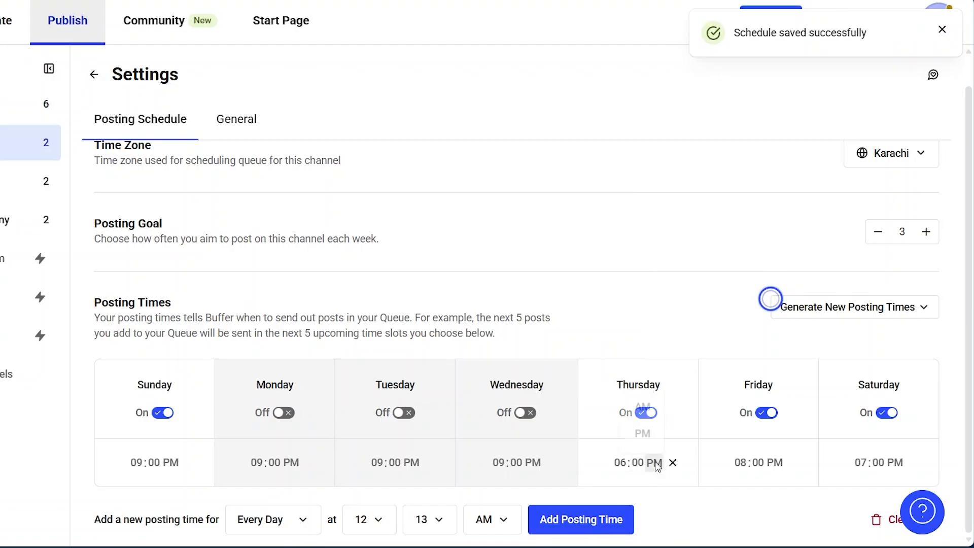
{"action": "left_click", "coordinate": [642, 404]}
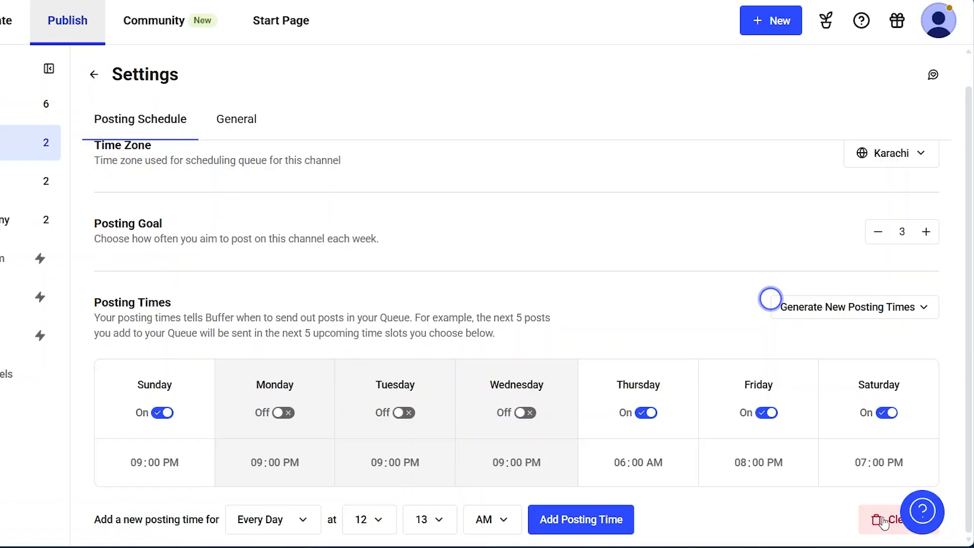
Step: Clear all of the YouTube channel's posting times, and add a new posting time for every day at 12:00 AM
{"action": "left_click", "coordinate": [883, 522]}
{"action": "left_click", "coordinate": [558, 307]}
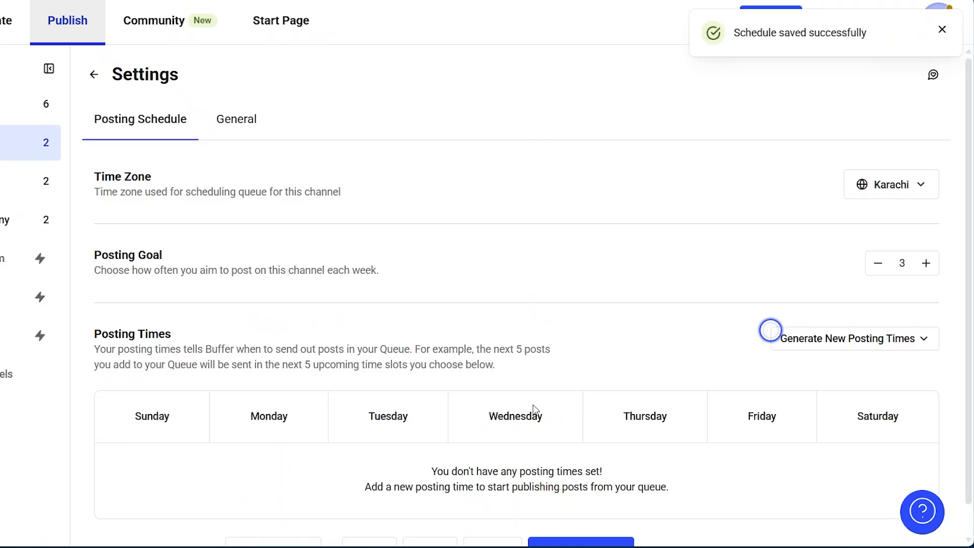
{"action": "scroll", "coordinate": [851, 452], "scroll_direction": "down", "scroll_amount": 1}
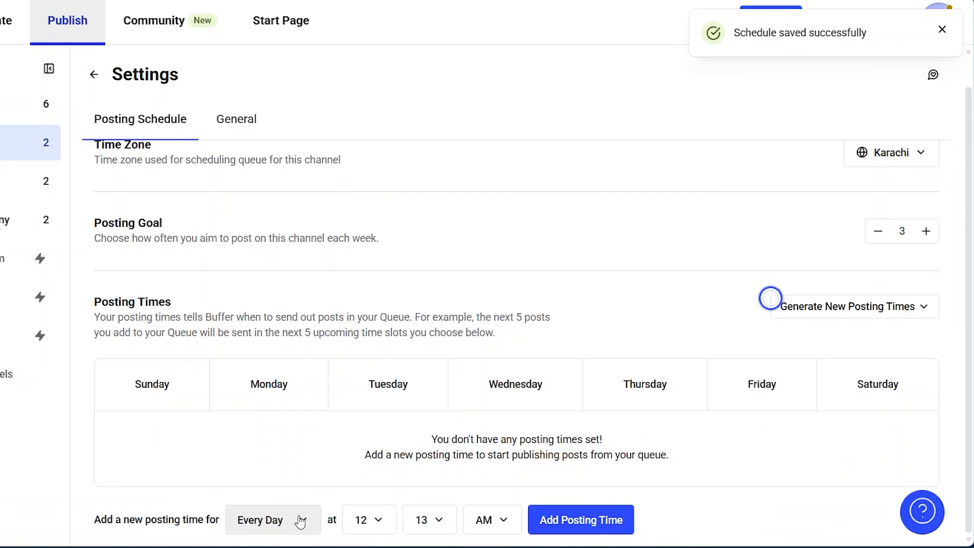
{"action": "left_click", "coordinate": [437, 515]}
{"action": "left_click", "coordinate": [420, 254]}
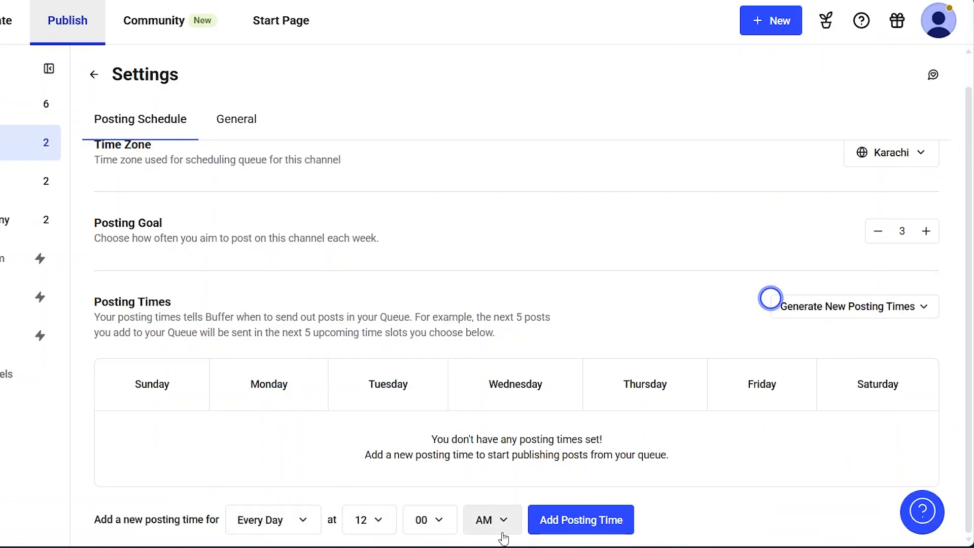
{"action": "left_click", "coordinate": [575, 521]}
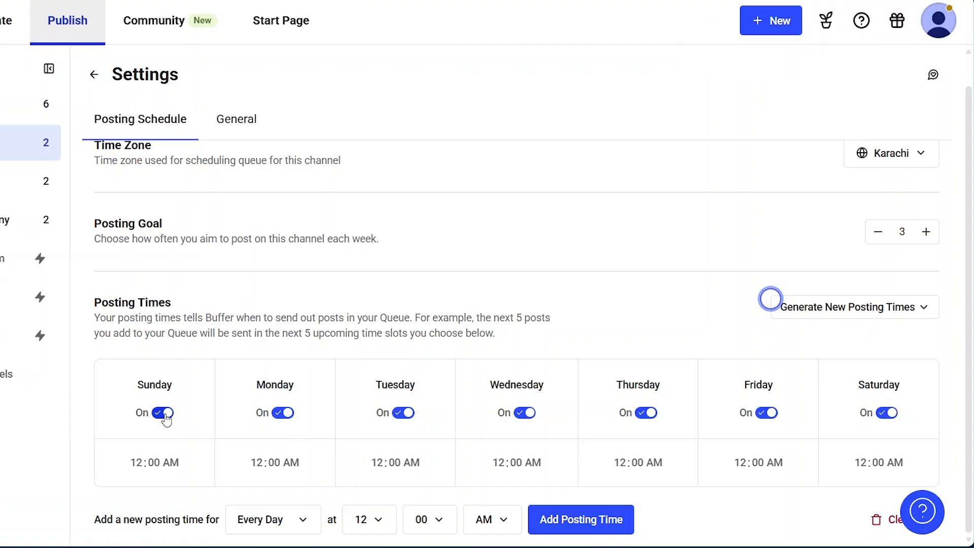
Step: Turn off the Monday, Tuesday and Wednesday posting times in the YouTube channel's schedule
{"action": "left_click", "coordinate": [284, 413]}
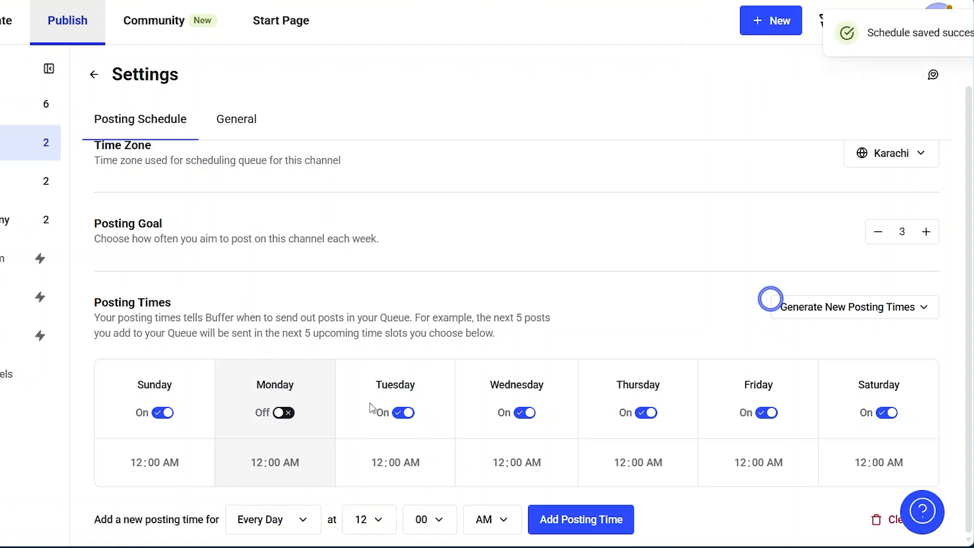
{"action": "left_click", "coordinate": [404, 413]}
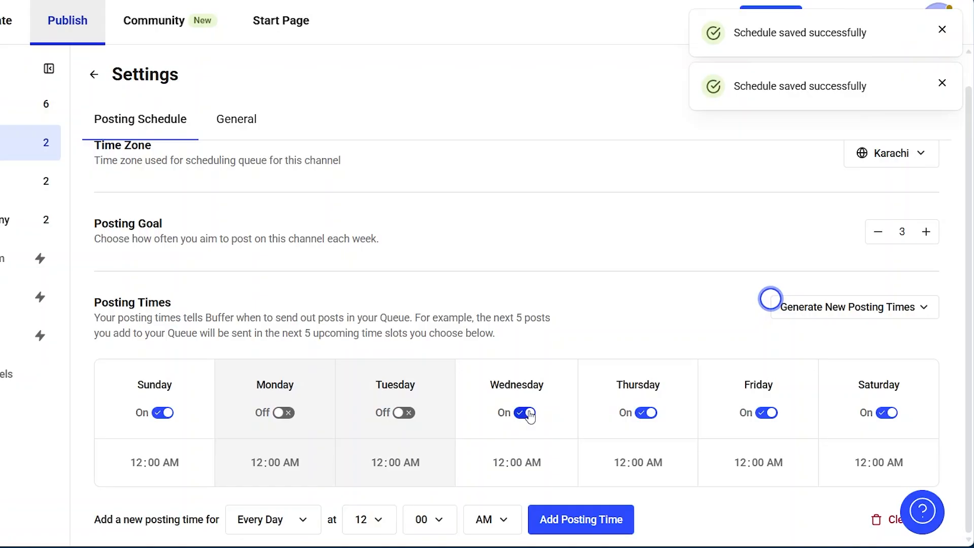
{"action": "left_click", "coordinate": [525, 413]}
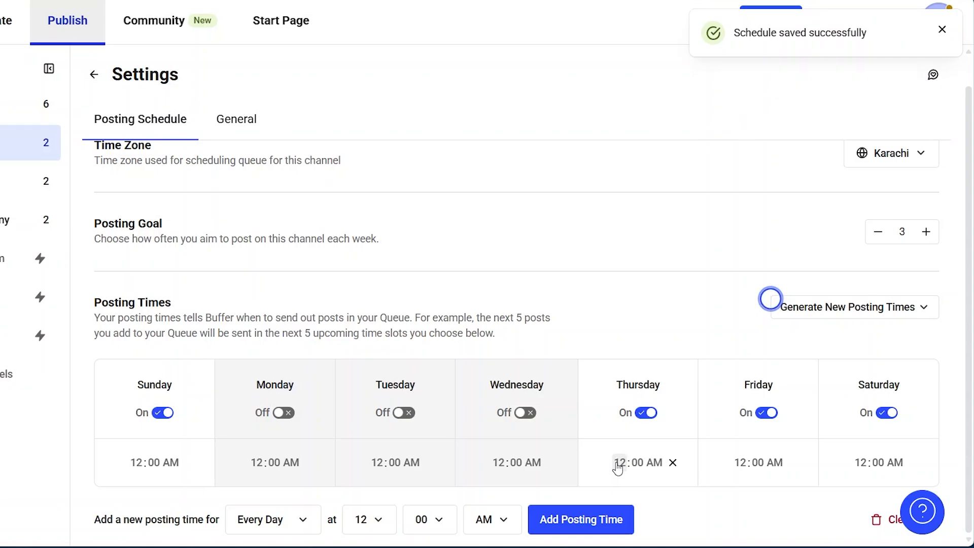
Step: Set the YouTube channel's posting times to 08:00 AM on Thursday, 07:00 AM on Friday and 06:00 AM on Saturday
{"action": "left_click", "coordinate": [618, 462]}
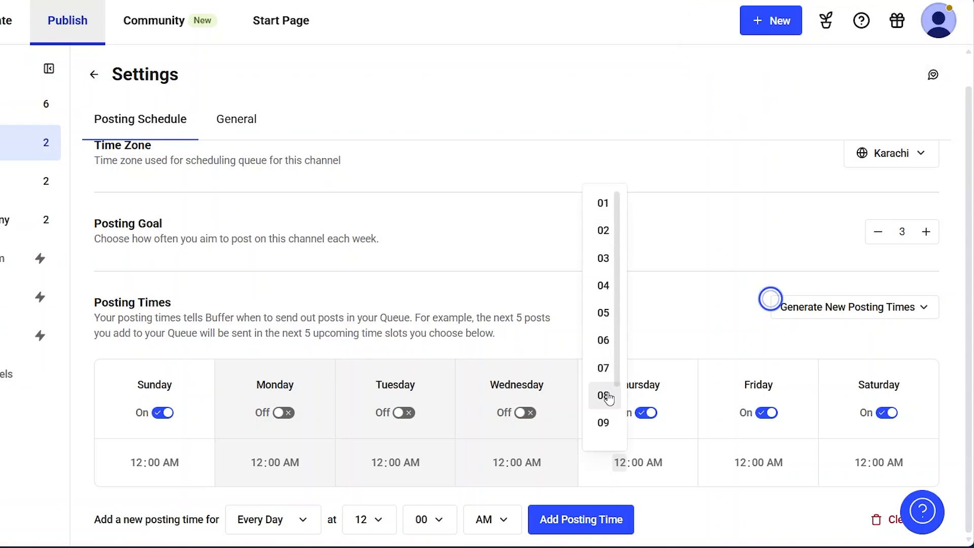
{"action": "left_click", "coordinate": [606, 396]}
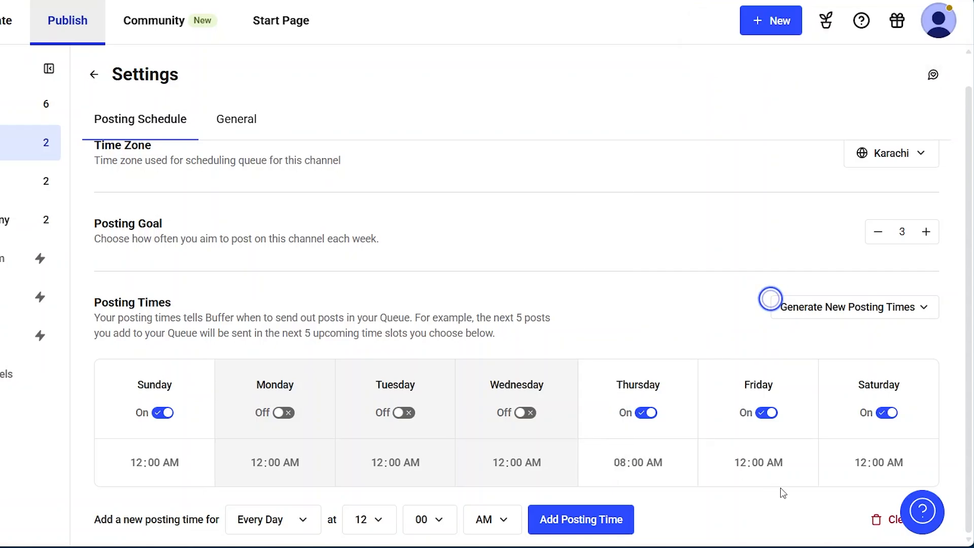
{"action": "left_click", "coordinate": [746, 466]}
{"action": "left_click", "coordinate": [723, 373]}
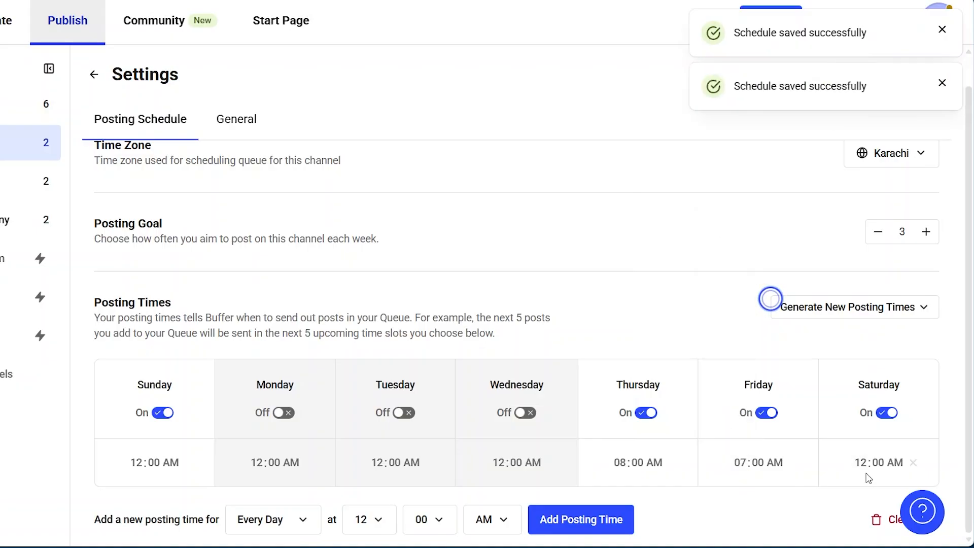
{"action": "left_click", "coordinate": [862, 463]}
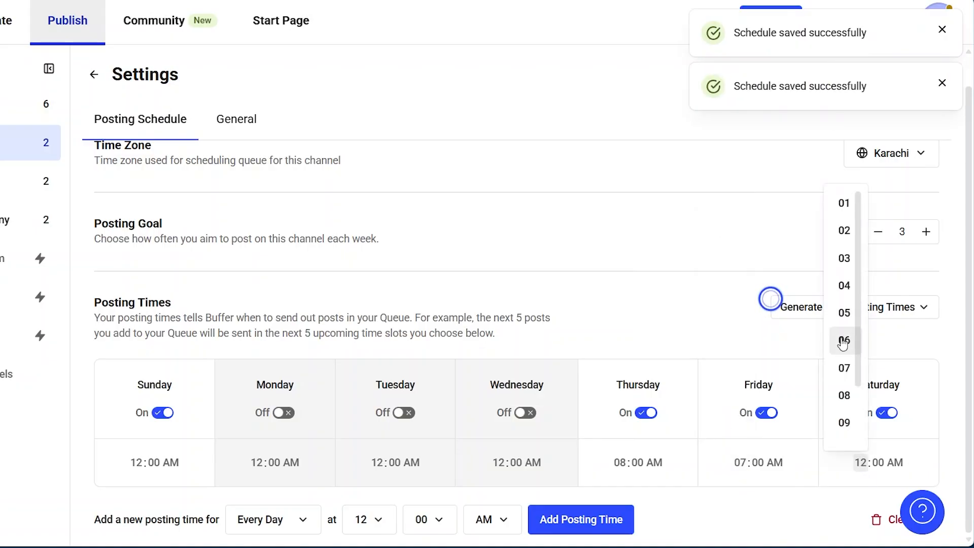
{"action": "left_click", "coordinate": [842, 341]}
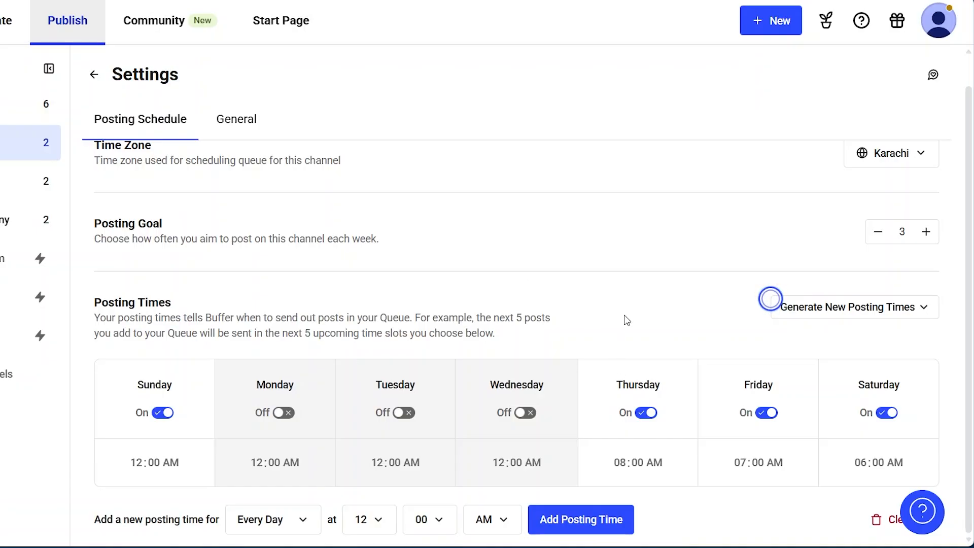
Step: Return to the YouTube channel's queue and check its time slots against the new posting schedule
{"action": "scroll", "coordinate": [627, 319], "scroll_direction": "up", "scroll_amount": 1}
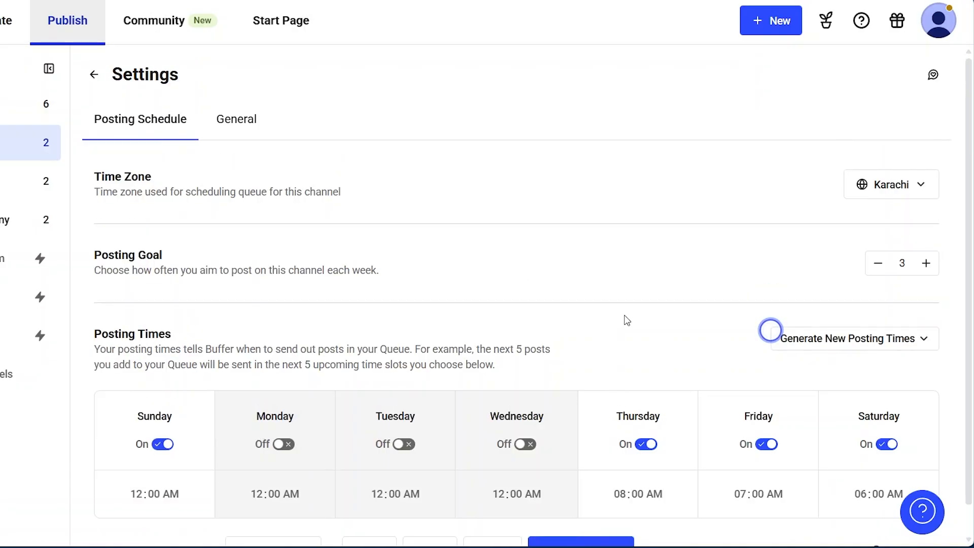
{"action": "left_click", "coordinate": [97, 74]}
{"action": "scroll", "coordinate": [246, 319], "scroll_direction": "down", "scroll_amount": 3}
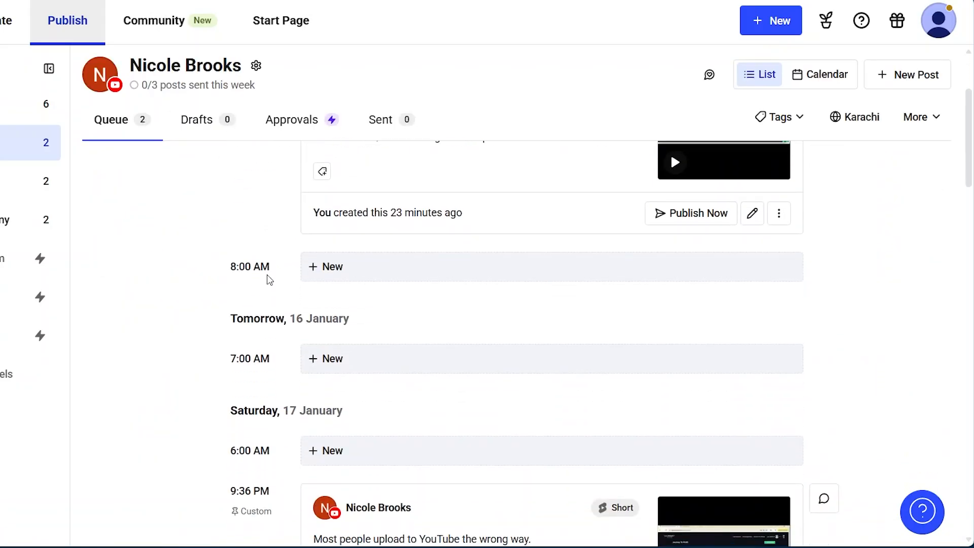
{"action": "scroll", "coordinate": [283, 359], "scroll_direction": "down", "scroll_amount": 7}
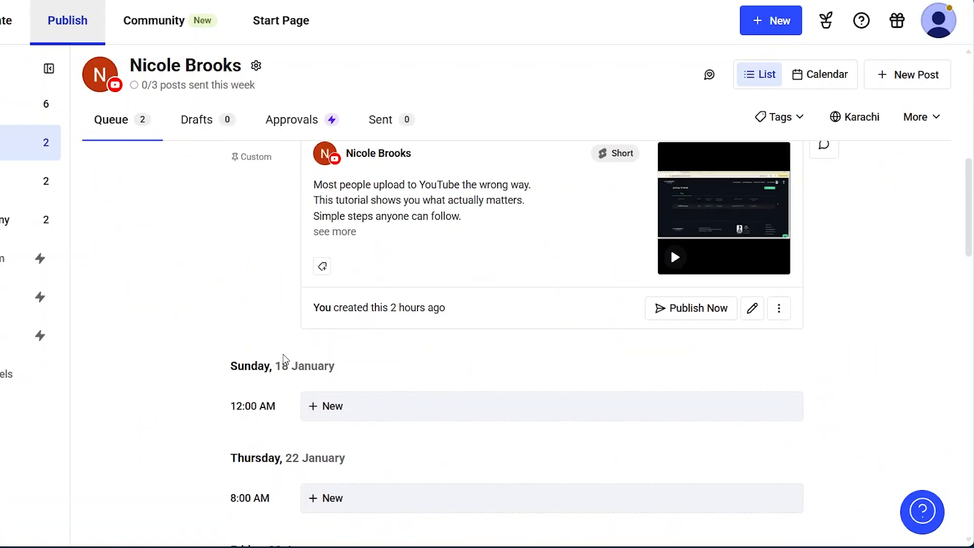
{"action": "scroll", "coordinate": [283, 359], "scroll_direction": "down", "scroll_amount": 4}
{"action": "scroll", "coordinate": [283, 359], "scroll_direction": "up", "scroll_amount": 12}
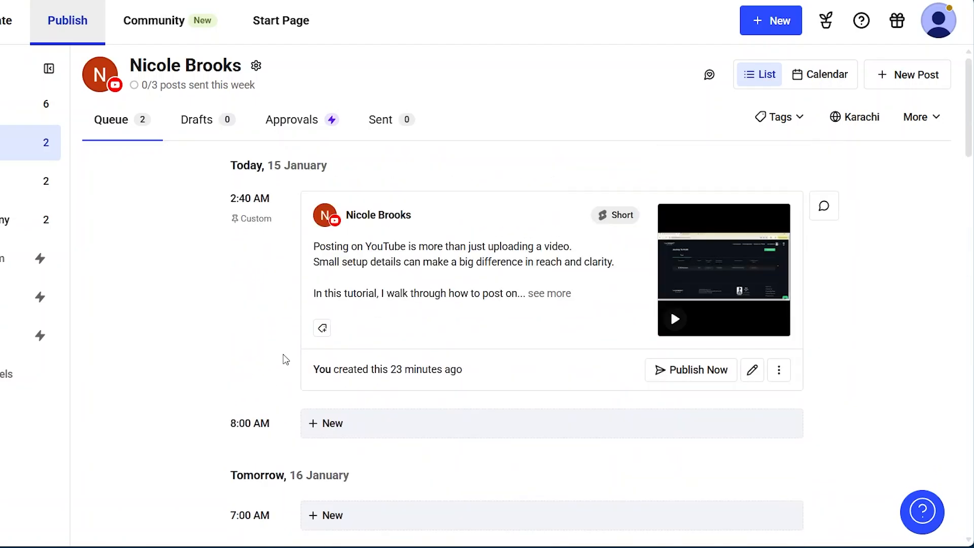
{"action": "scroll", "coordinate": [286, 359], "scroll_direction": "down", "scroll_amount": 2}
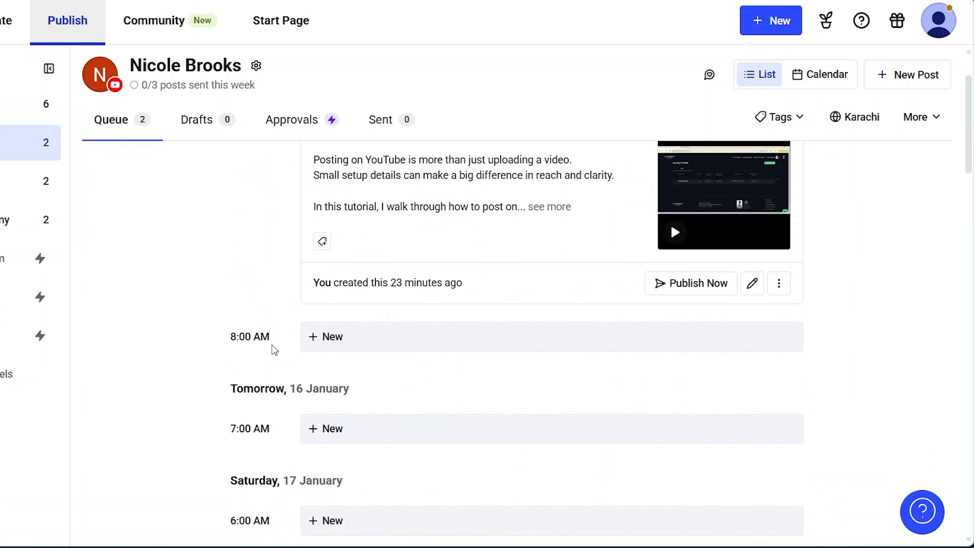
Step: Open a new post from today's 8:00 AM slot in the YouTube queue, and close it without adding content
{"action": "left_click", "coordinate": [350, 338]}
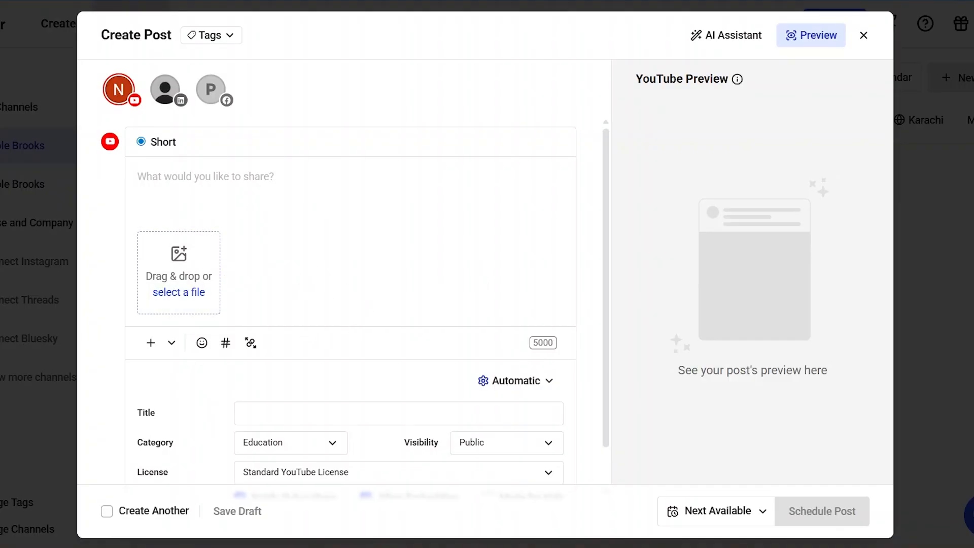
{"action": "left_click", "coordinate": [862, 35]}
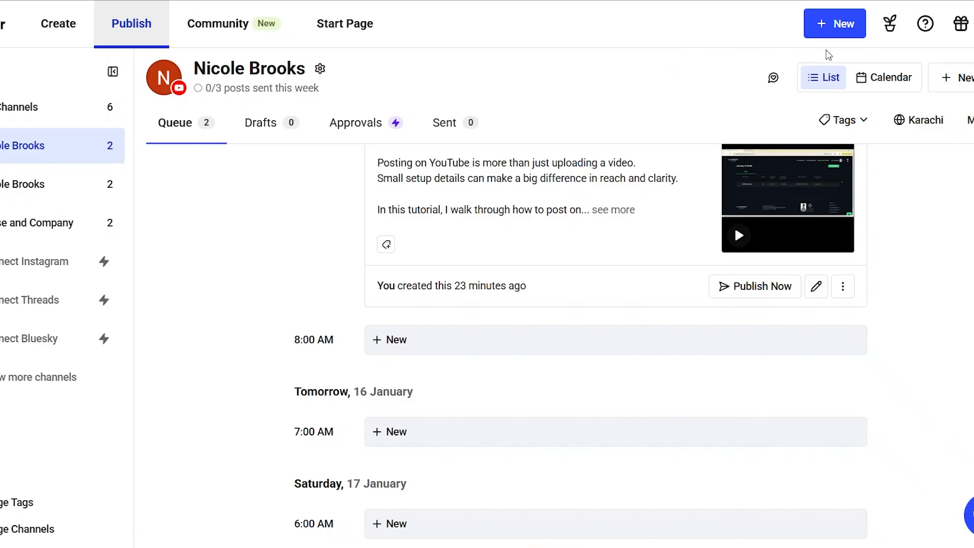
Step: Start a new post, add the LinkedIn profile and Prose and Company Facebook page alongside YouTube, and deselect the LinkedIn profile
{"action": "left_click", "coordinate": [848, 27]}
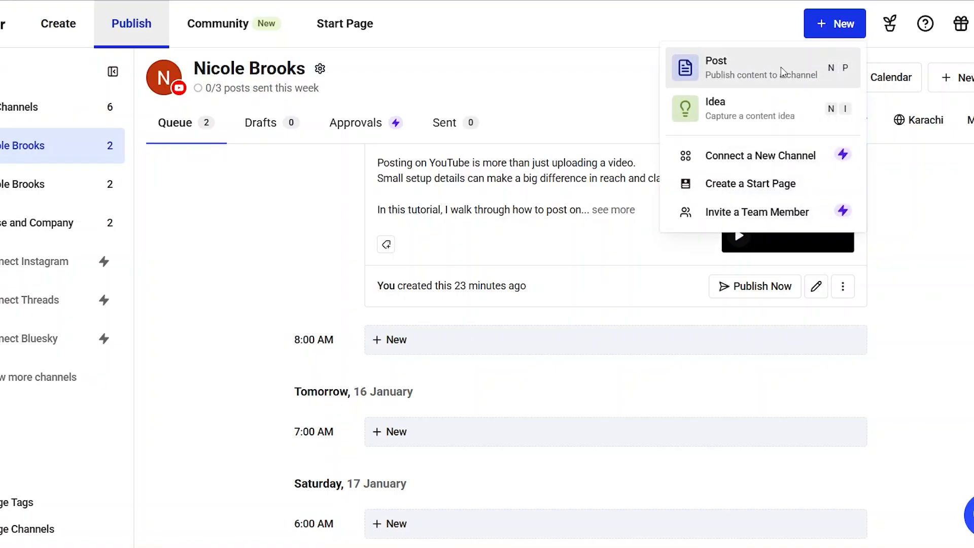
{"action": "left_click", "coordinate": [754, 65]}
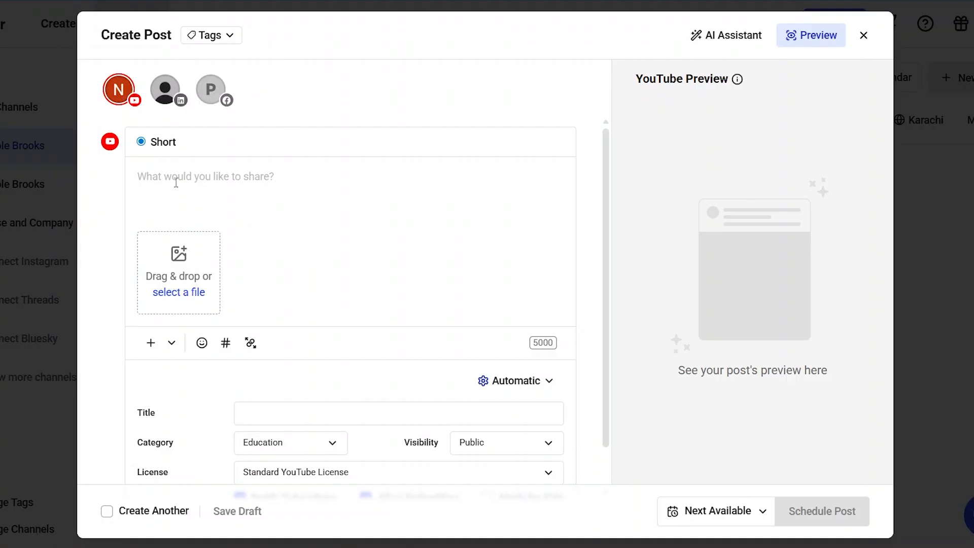
{"action": "left_click", "coordinate": [161, 89]}
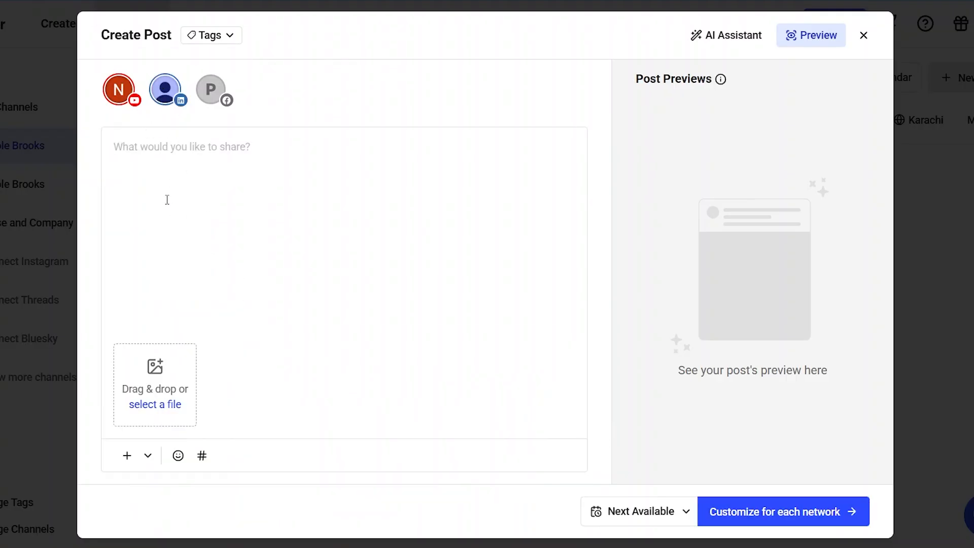
{"action": "left_click", "coordinate": [248, 332]}
{"action": "left_click", "coordinate": [210, 89]}
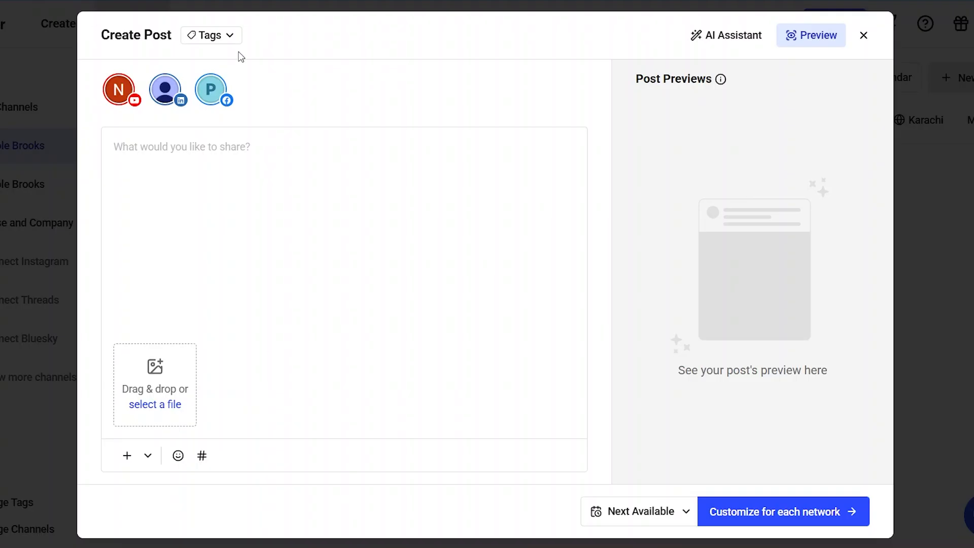
{"action": "left_click", "coordinate": [171, 89]}
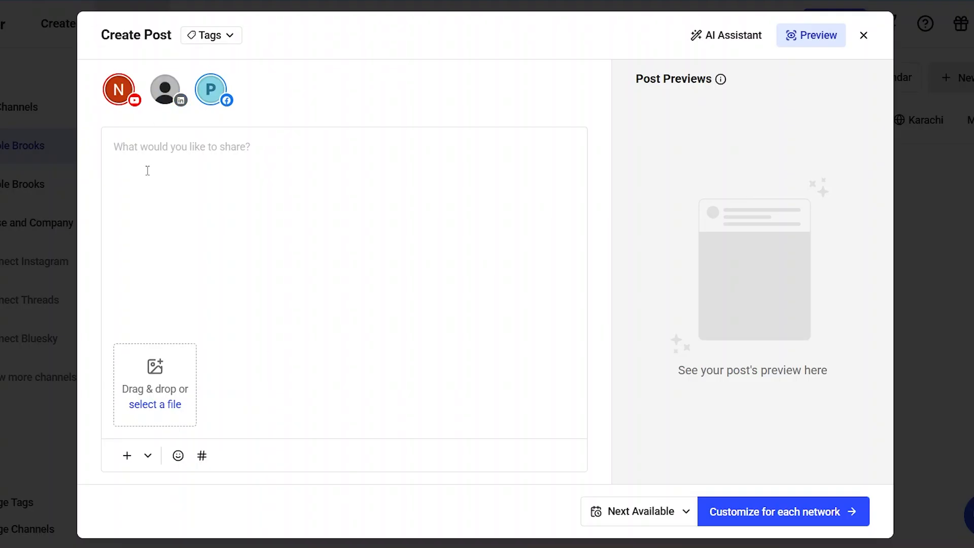
Step: Select the LinkedIn profile and the Prose and Company Facebook page alongside YouTube, and proceed to customizing the post for each network
{"action": "left_click", "coordinate": [171, 89]}
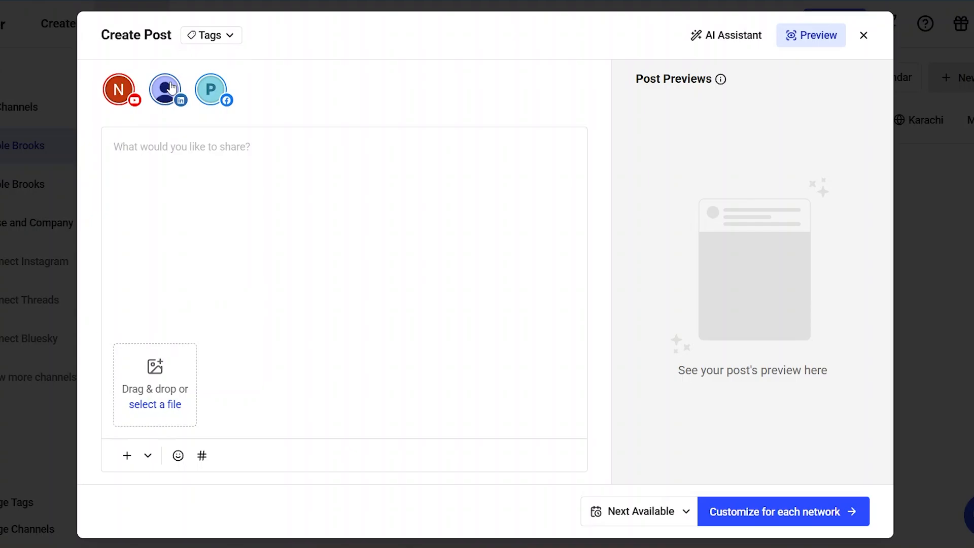
{"action": "left_click", "coordinate": [210, 90]}
{"action": "left_click", "coordinate": [169, 85]}
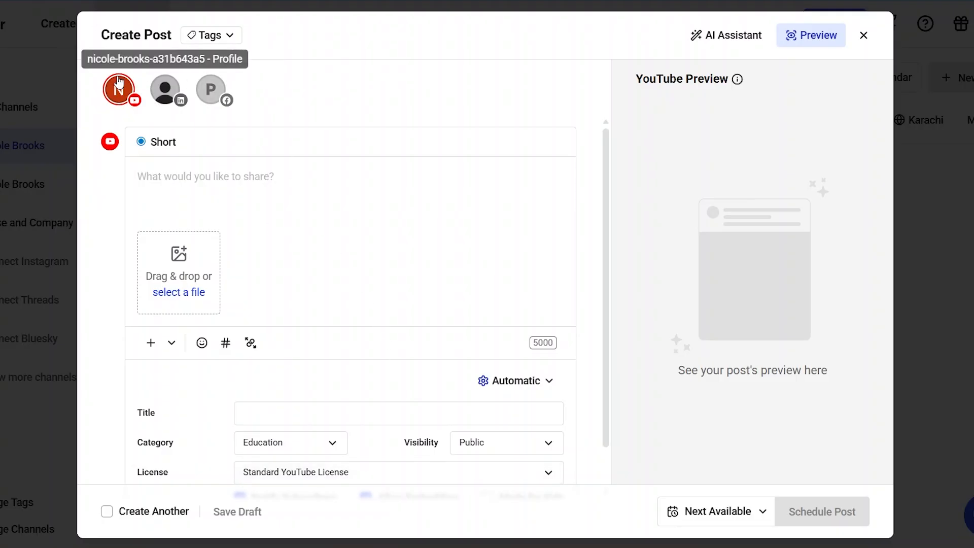
{"action": "left_click", "coordinate": [168, 92]}
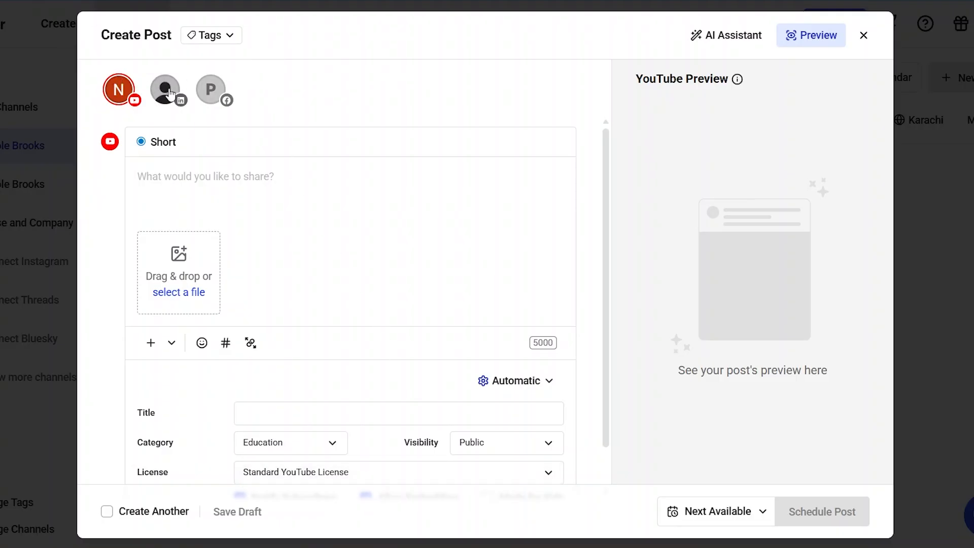
{"action": "left_click", "coordinate": [217, 91]}
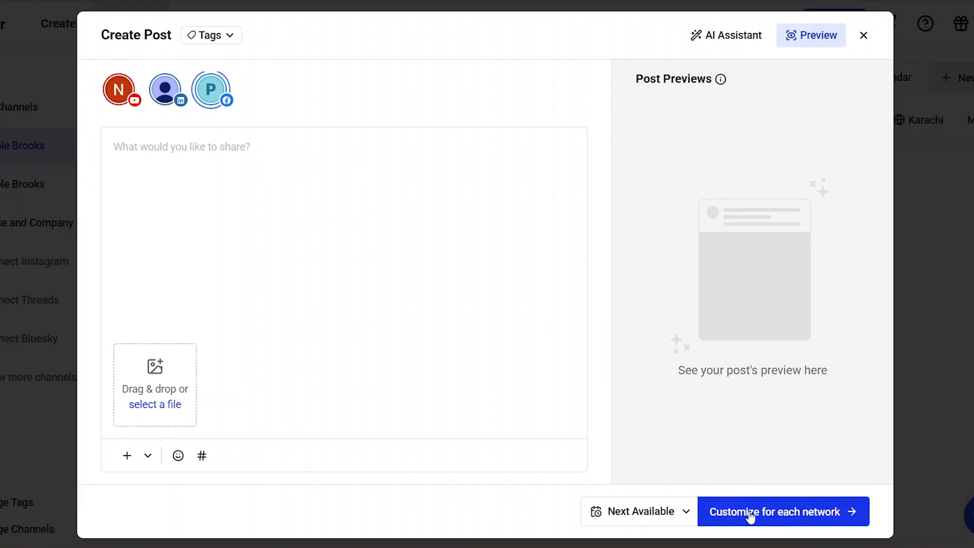
{"action": "left_click", "coordinate": [769, 512]}
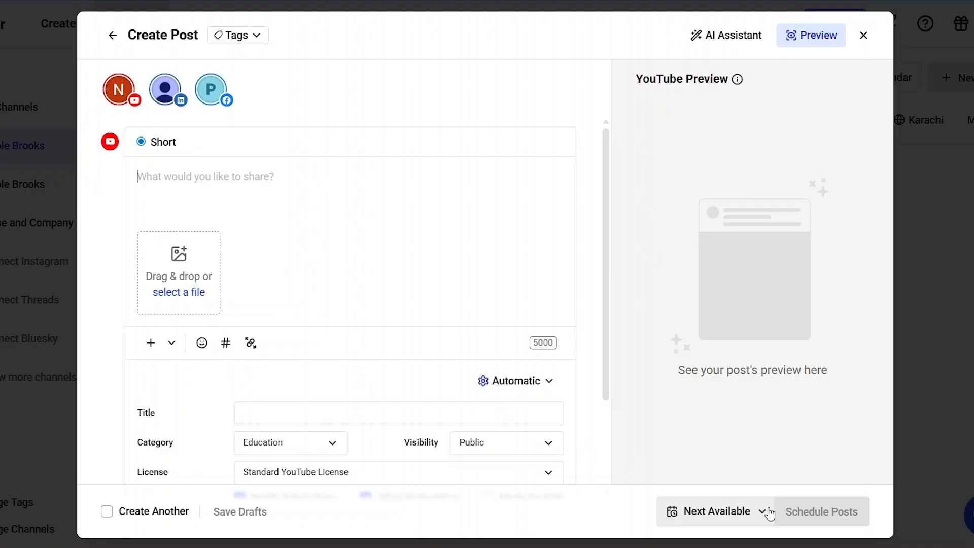
Step: Examine the separate post fields and options for YouTube, LinkedIn and Facebook
{"action": "scroll", "coordinate": [337, 255], "scroll_direction": "down", "scroll_amount": 2}
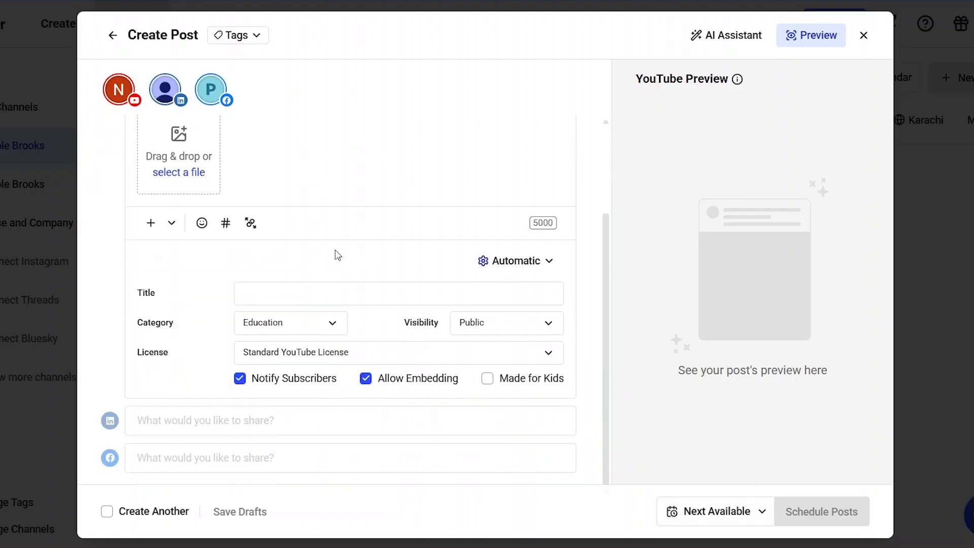
{"action": "scroll", "coordinate": [337, 254], "scroll_direction": "up", "scroll_amount": 2}
{"action": "scroll", "coordinate": [337, 255], "scroll_direction": "down", "scroll_amount": 2}
{"action": "scroll", "coordinate": [338, 254], "scroll_direction": "up", "scroll_amount": 2}
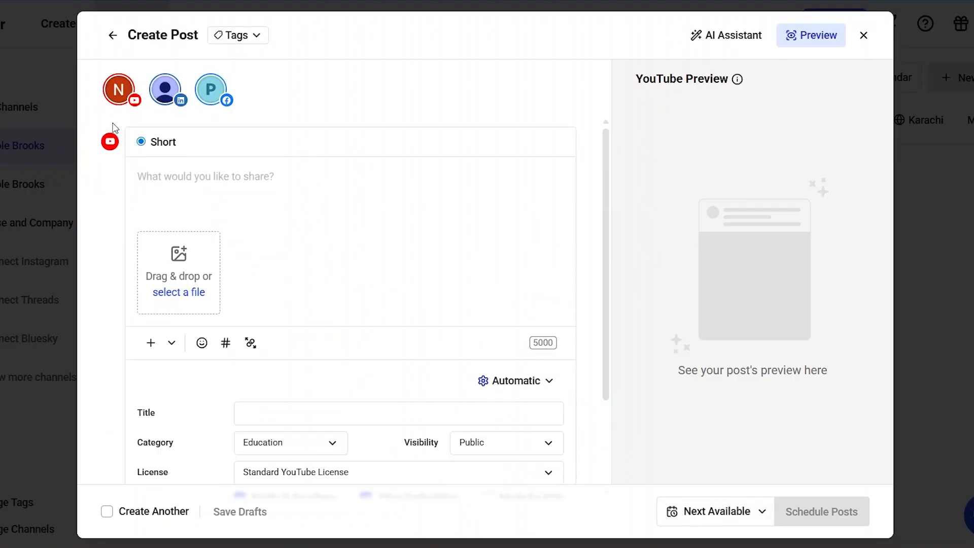
{"action": "left_click", "coordinate": [213, 176]}
{"action": "scroll", "coordinate": [280, 254], "scroll_direction": "down", "scroll_amount": 2}
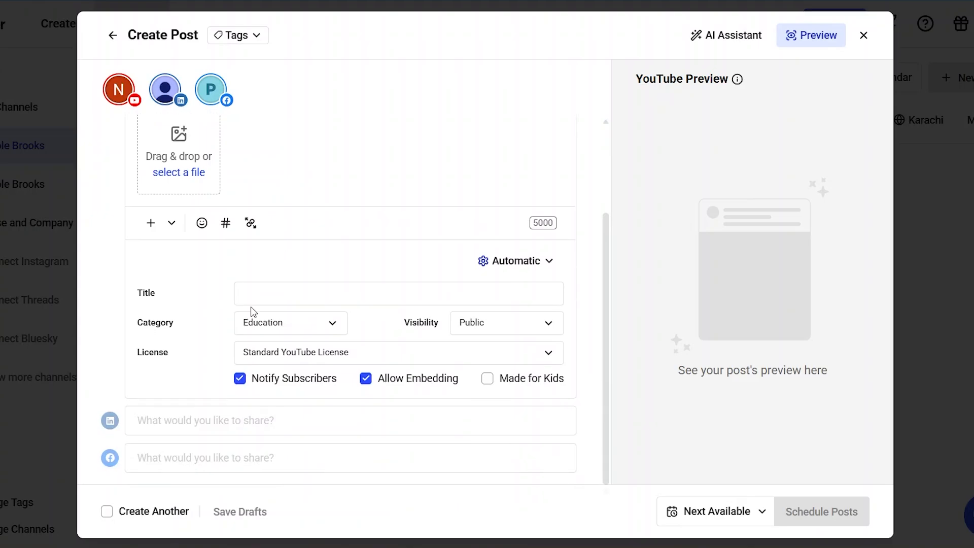
{"action": "left_click", "coordinate": [174, 424]}
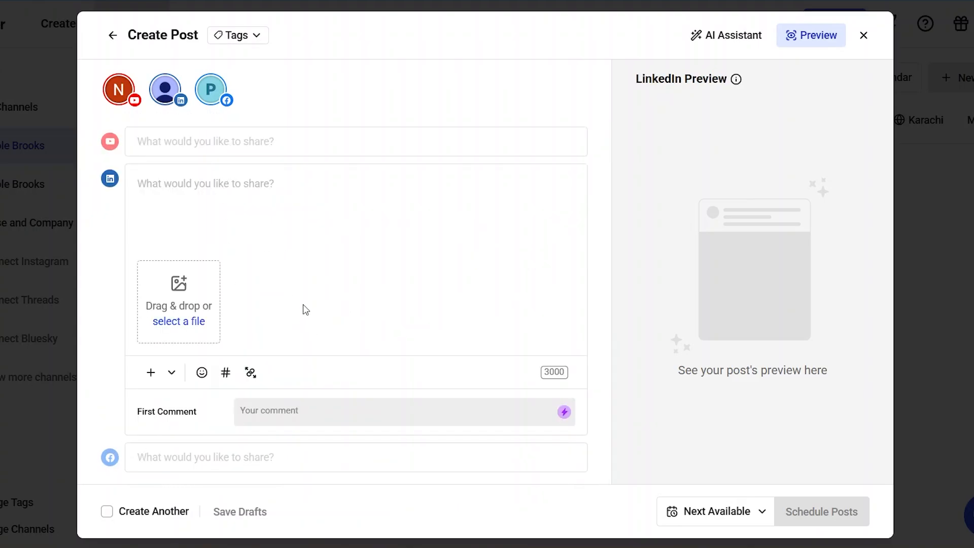
{"action": "left_click", "coordinate": [214, 462]}
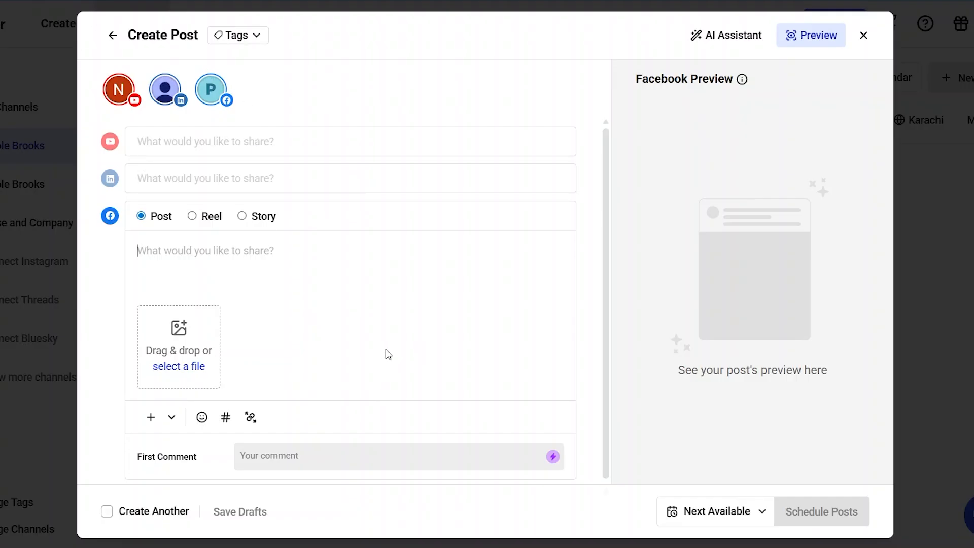
Step: Reopen the YouTube version of the post and attach the tutorial video file from the computer
{"action": "left_click", "coordinate": [268, 143]}
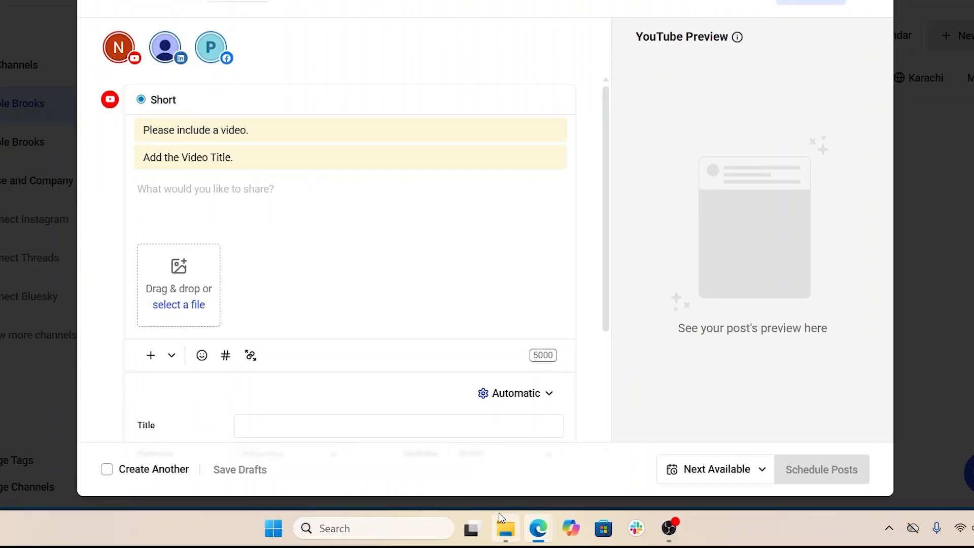
{"action": "left_click", "coordinate": [500, 523]}
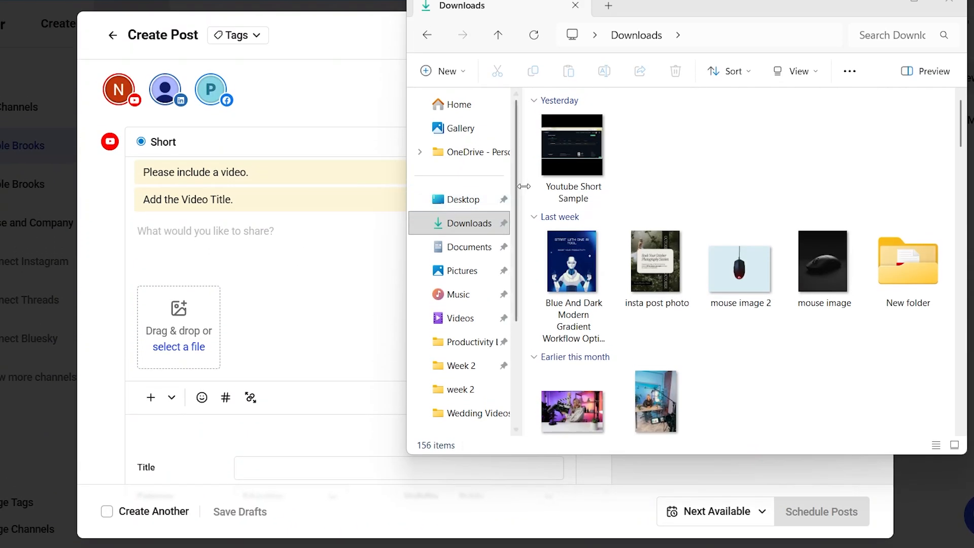
{"action": "left_click_drag", "start_coordinate": [571, 153], "coordinate": [155, 274]}
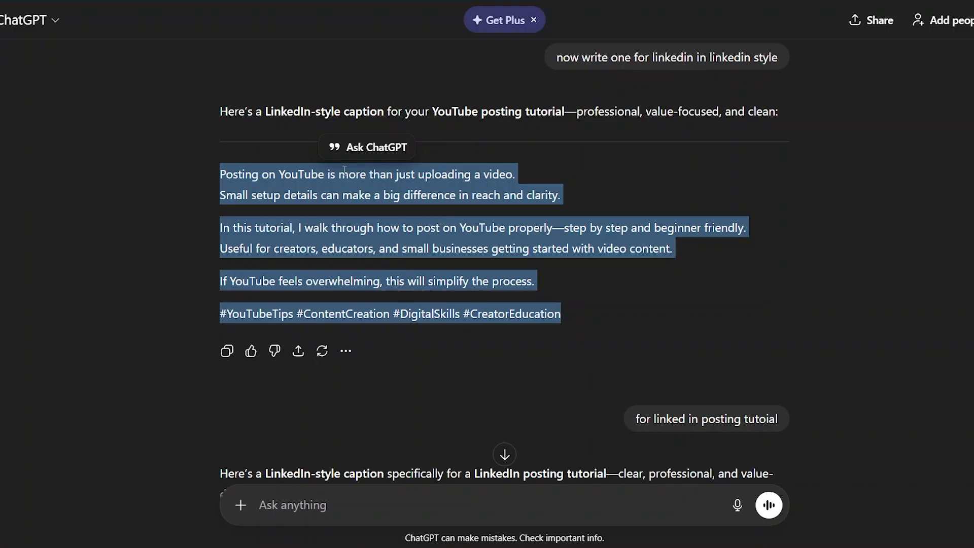
Step: Copy the LinkedIn-style YouTube tutorial caption from ChatGPT, return to Buffer and insert it as the YouTube Short's description
{"action": "right_click", "coordinate": [360, 243]}
{"action": "left_click", "coordinate": [394, 263]}
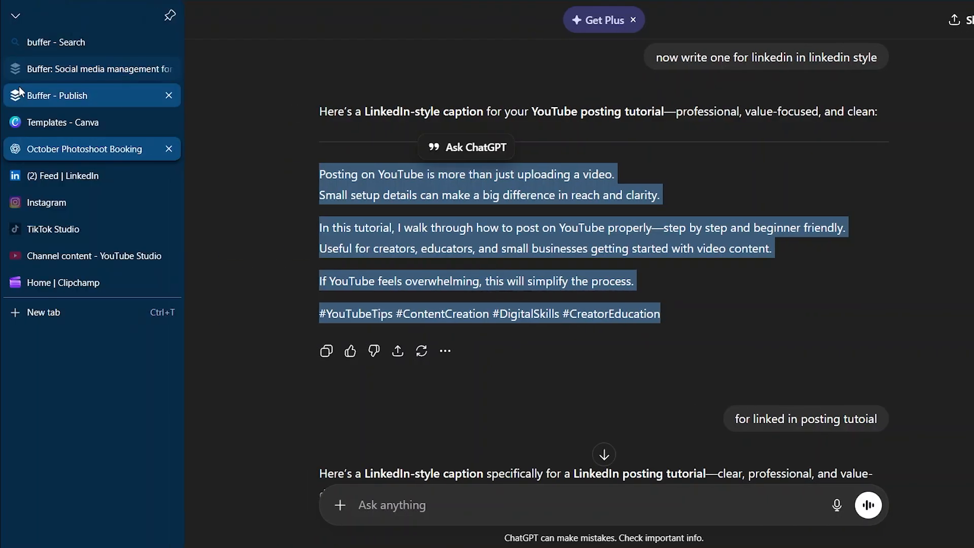
{"action": "left_click", "coordinate": [19, 91]}
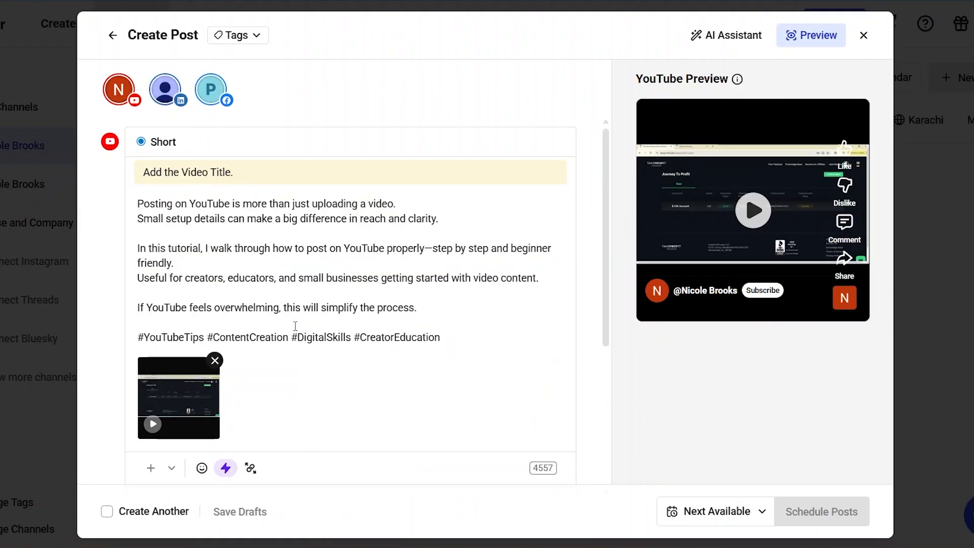
{"action": "key", "text": "BackSpace"}
Step: Look at the emoji picker and the Hashtag Manager offer for the YouTube Short, closing each without adding anything
{"action": "scroll", "coordinate": [316, 364], "scroll_direction": "down", "scroll_amount": 2}
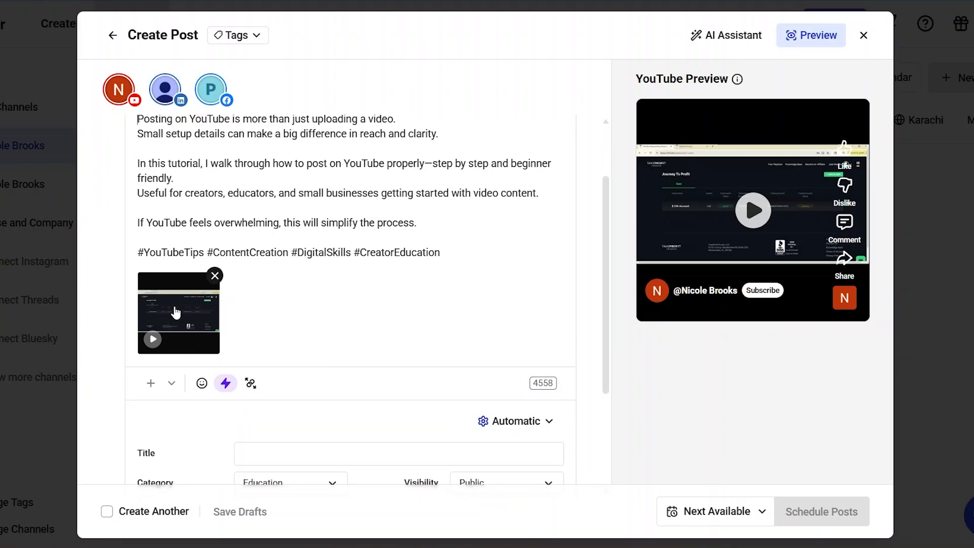
{"action": "scroll", "coordinate": [343, 292], "scroll_direction": "down", "scroll_amount": 4}
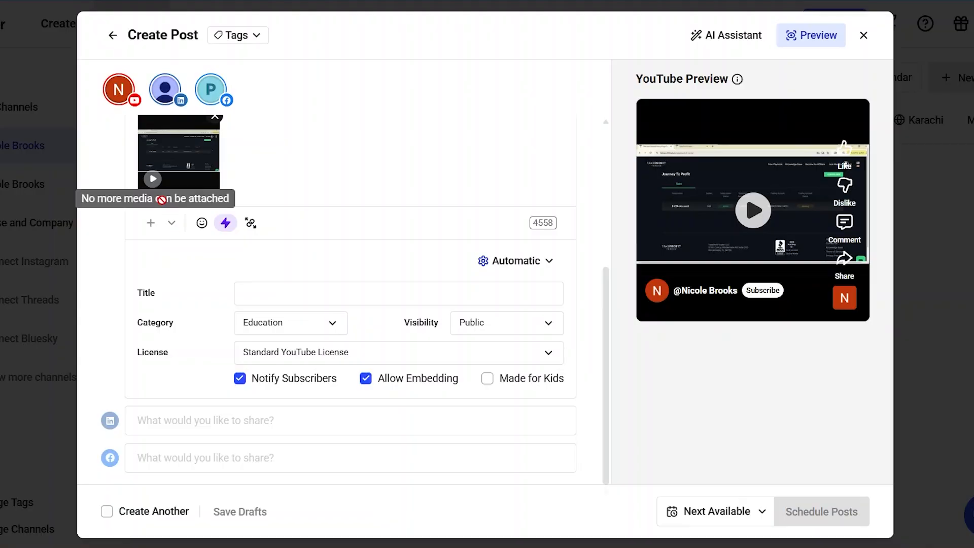
{"action": "left_click", "coordinate": [202, 223]}
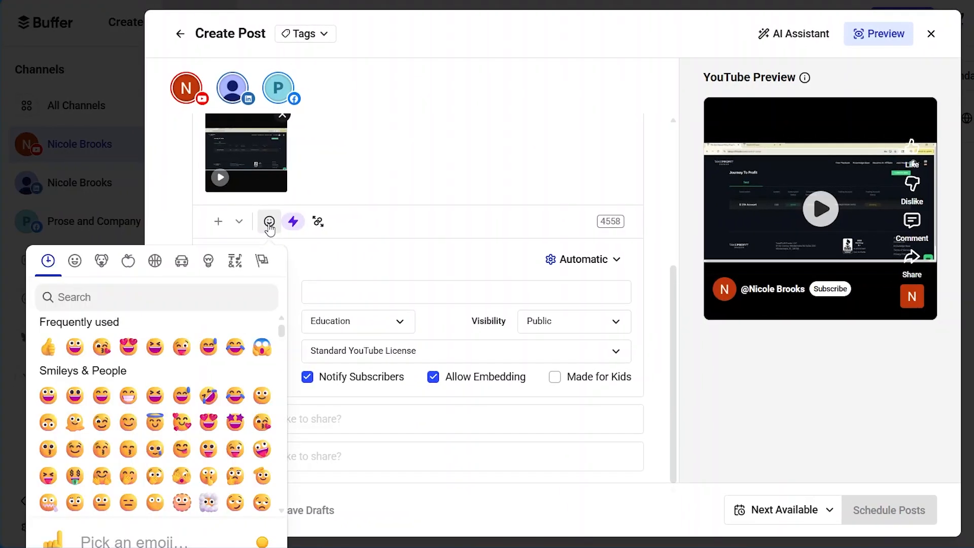
{"action": "left_click", "coordinate": [315, 265]}
{"action": "left_click", "coordinate": [226, 223]}
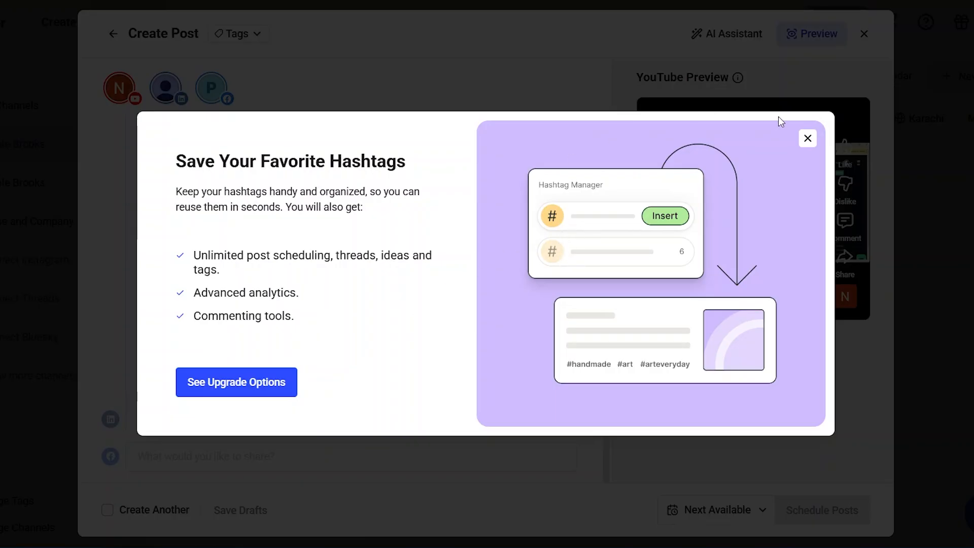
{"action": "left_click", "coordinate": [807, 139]}
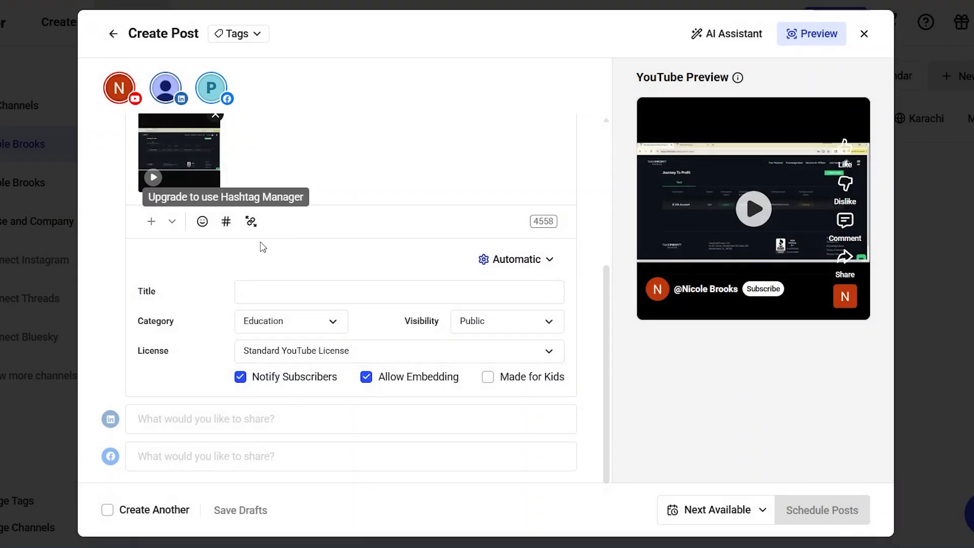
{"action": "scroll", "coordinate": [355, 165], "scroll_direction": "up", "scroll_amount": 5}
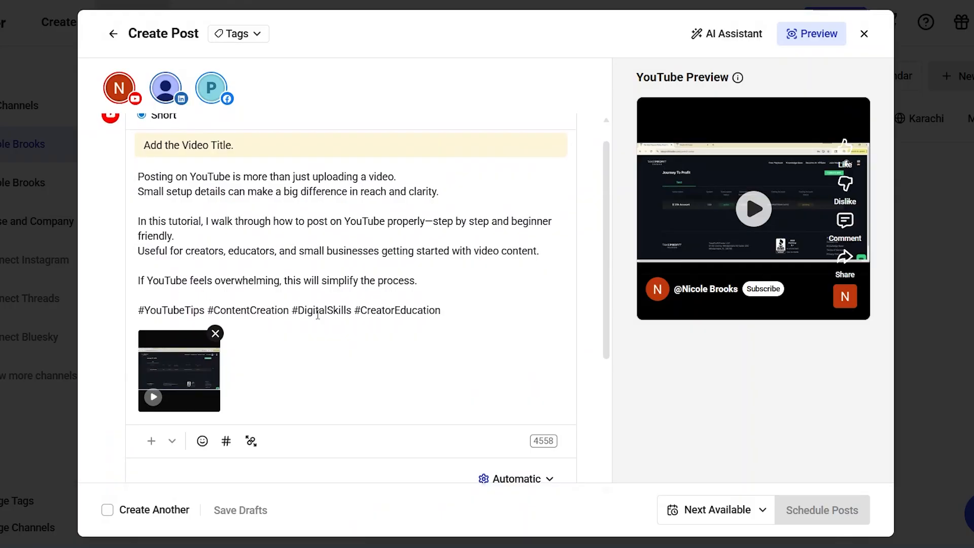
Step: Title the YouTube Short "Youtube Automation"
{"action": "scroll", "coordinate": [364, 328], "scroll_direction": "down", "scroll_amount": 4}
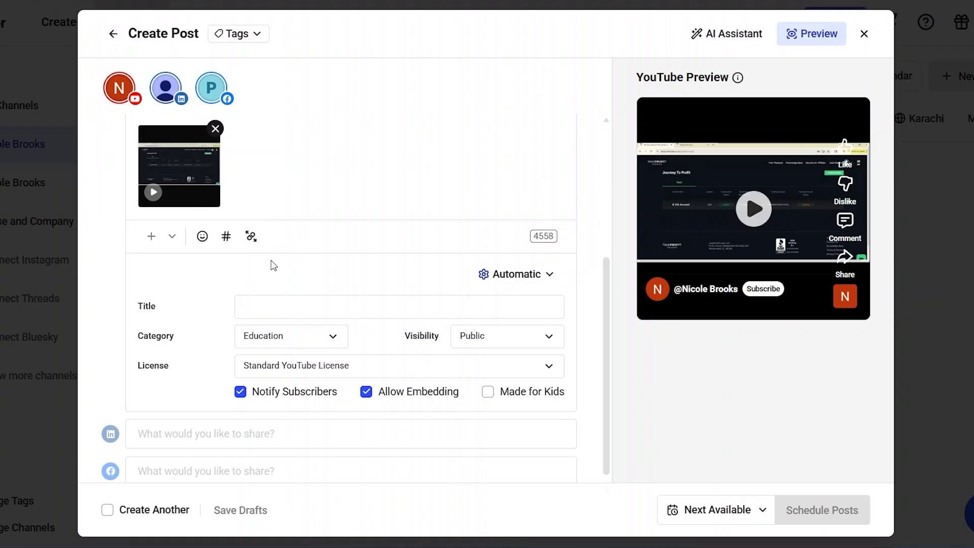
{"action": "scroll", "coordinate": [273, 264], "scroll_direction": "down", "scroll_amount": 1}
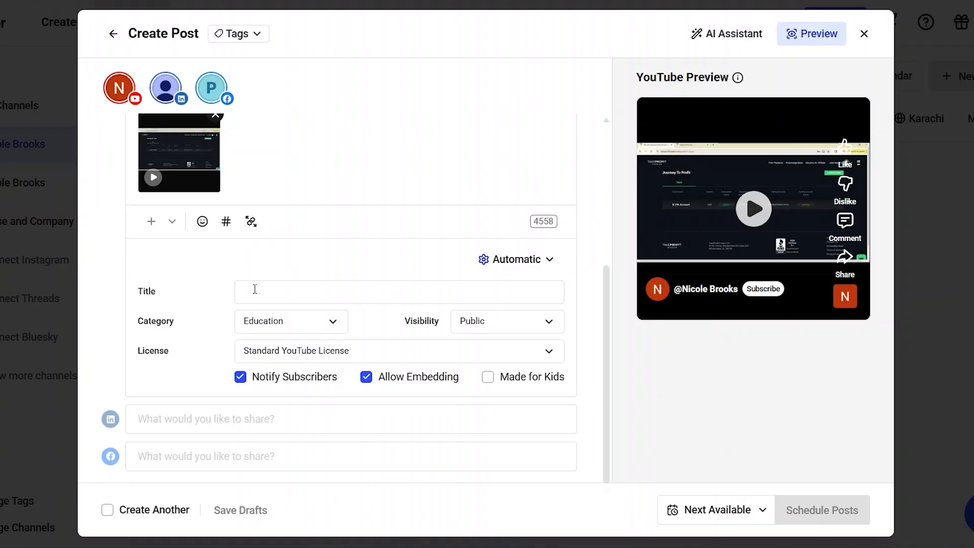
{"action": "left_click", "coordinate": [255, 289]}
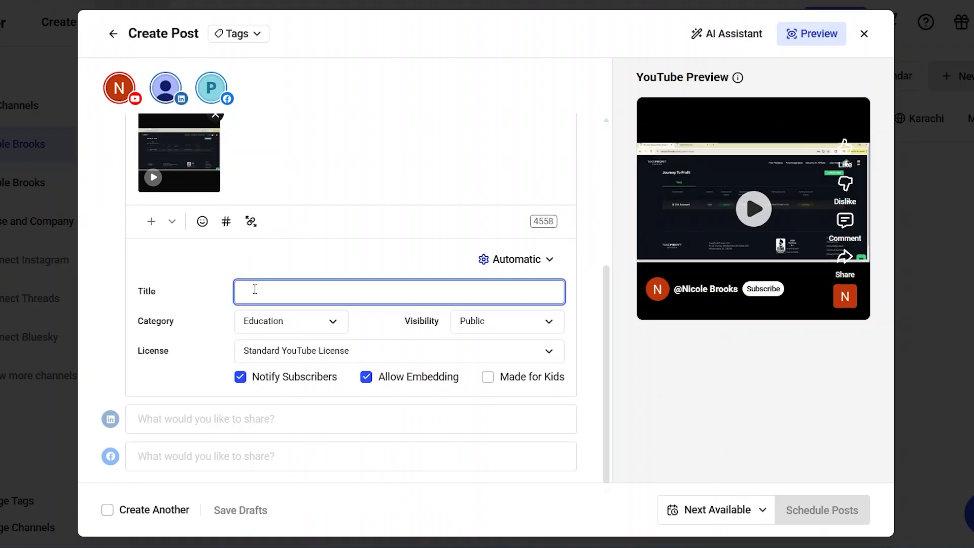
{"action": "type", "text": "Yout"}
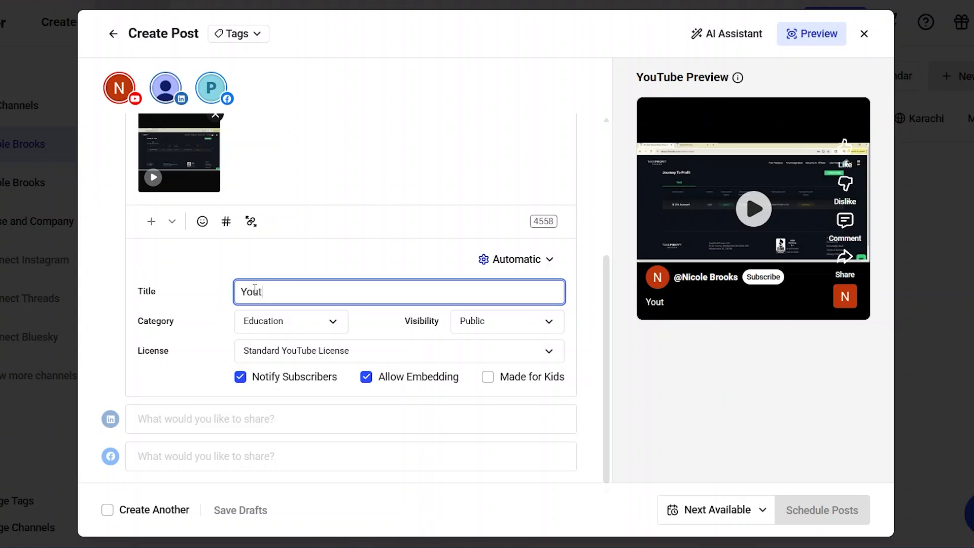
{"action": "type", "text": "ube Automation"}
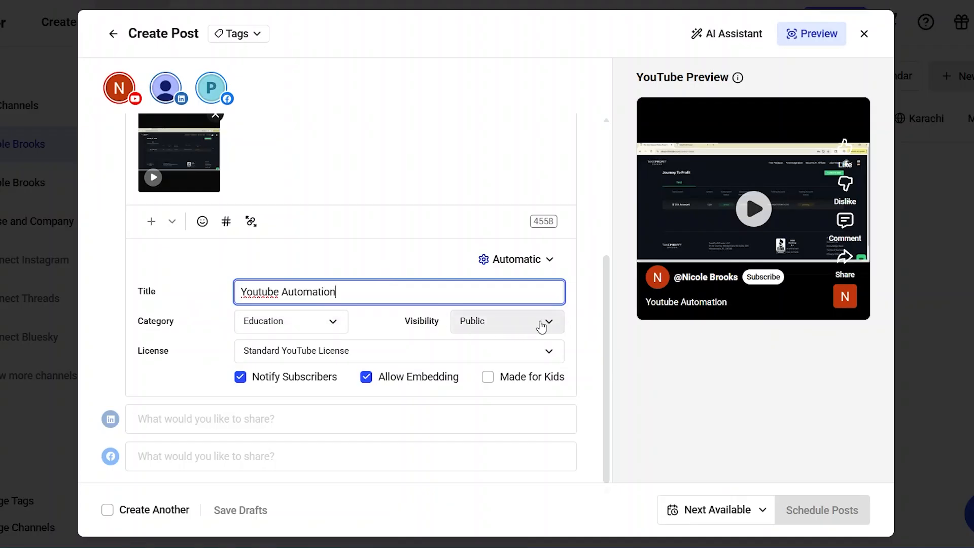
Step: Review the YouTube Short's visibility choices and its Notify Subscribers option
{"action": "left_click", "coordinate": [542, 326]}
{"action": "left_click", "coordinate": [543, 322]}
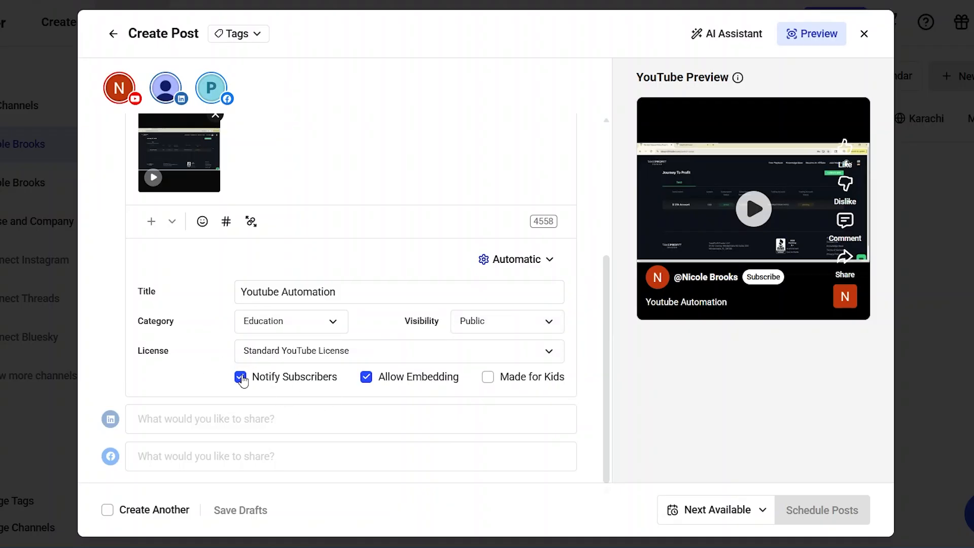
{"action": "left_click", "coordinate": [240, 378]}
{"action": "scroll", "coordinate": [381, 395], "scroll_direction": "up", "scroll_amount": 4}
{"action": "scroll", "coordinate": [381, 395], "scroll_direction": "down", "scroll_amount": 4}
Step: Open the LinkedIn version of the post, paste the copied YouTube tutorial caption into it and look over the result
{"action": "left_click", "coordinate": [183, 422]}
{"action": "scroll", "coordinate": [337, 154], "scroll_direction": "up", "scroll_amount": 3}
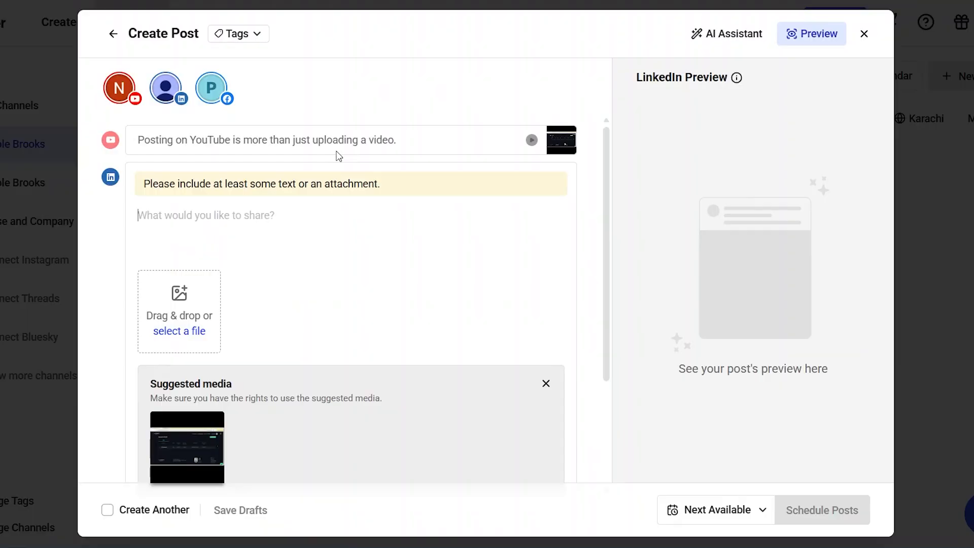
{"action": "scroll", "coordinate": [327, 235], "scroll_direction": "down", "scroll_amount": 3}
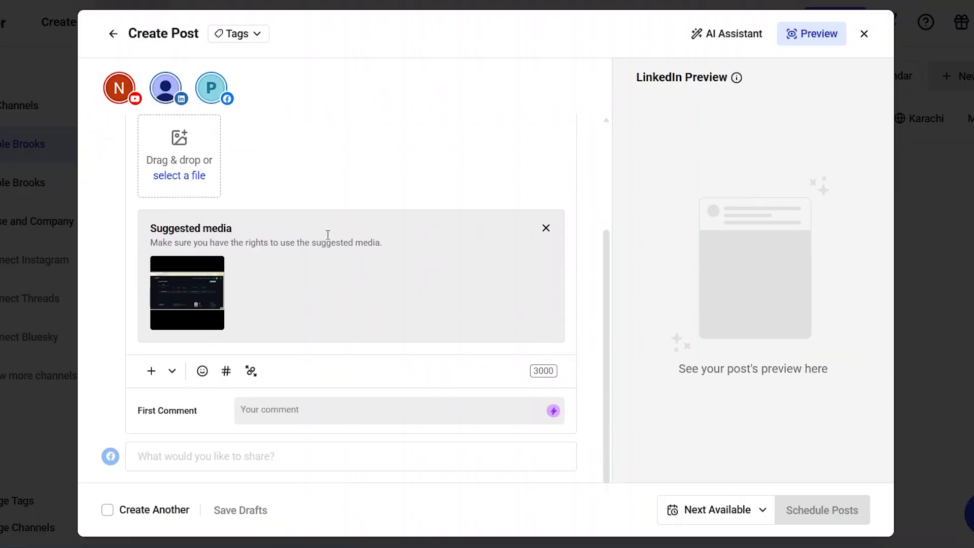
{"action": "scroll", "coordinate": [327, 234], "scroll_direction": "up", "scroll_amount": 3}
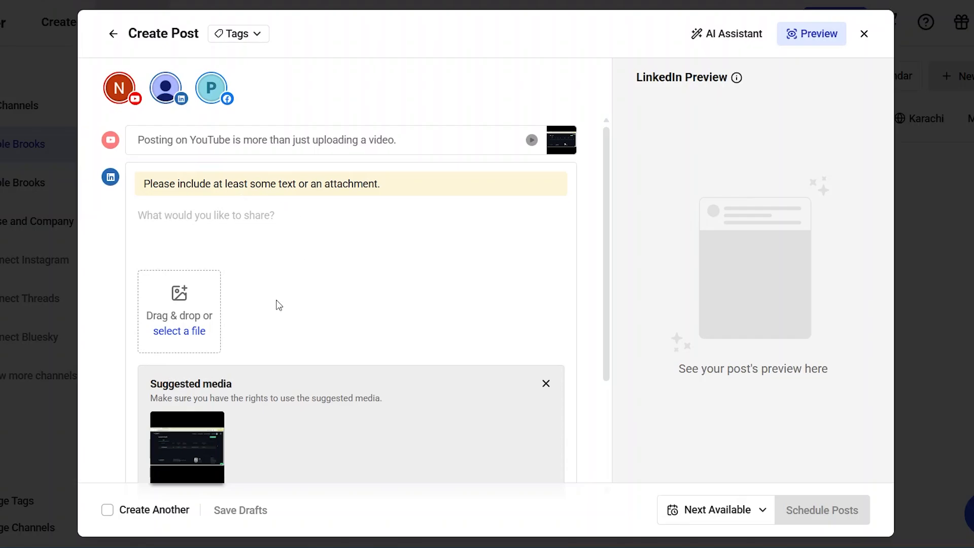
{"action": "scroll", "coordinate": [278, 304], "scroll_direction": "down", "scroll_amount": 3}
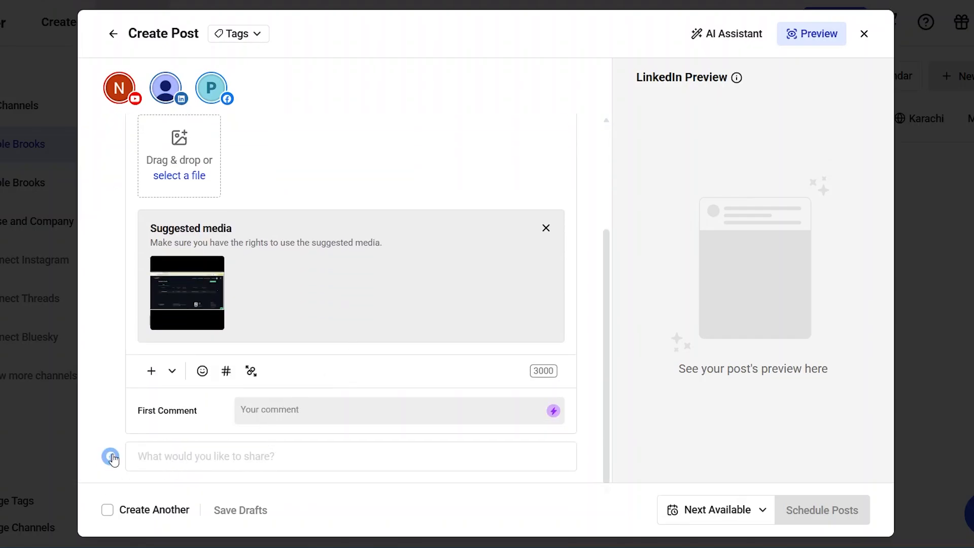
{"action": "scroll", "coordinate": [349, 176], "scroll_direction": "up", "scroll_amount": 3}
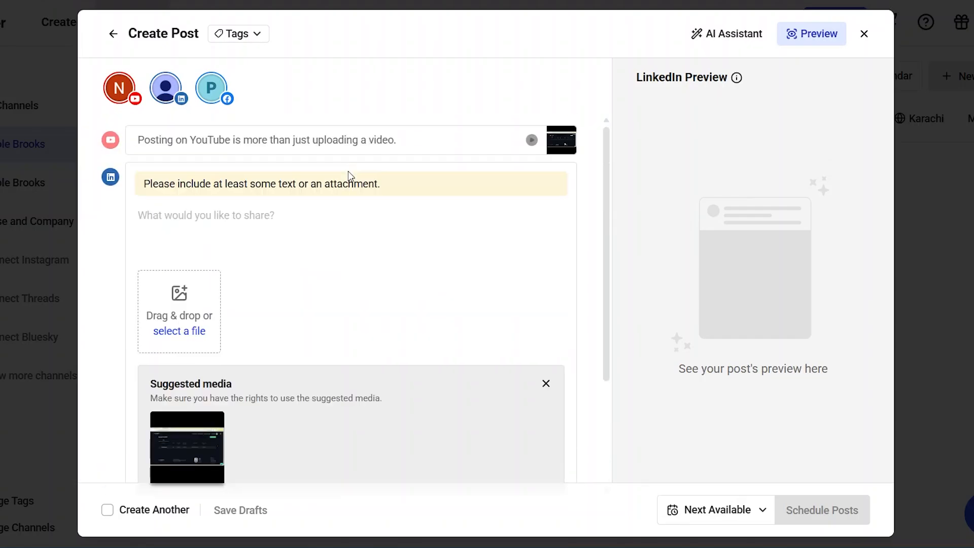
{"action": "right_click", "coordinate": [214, 213]}
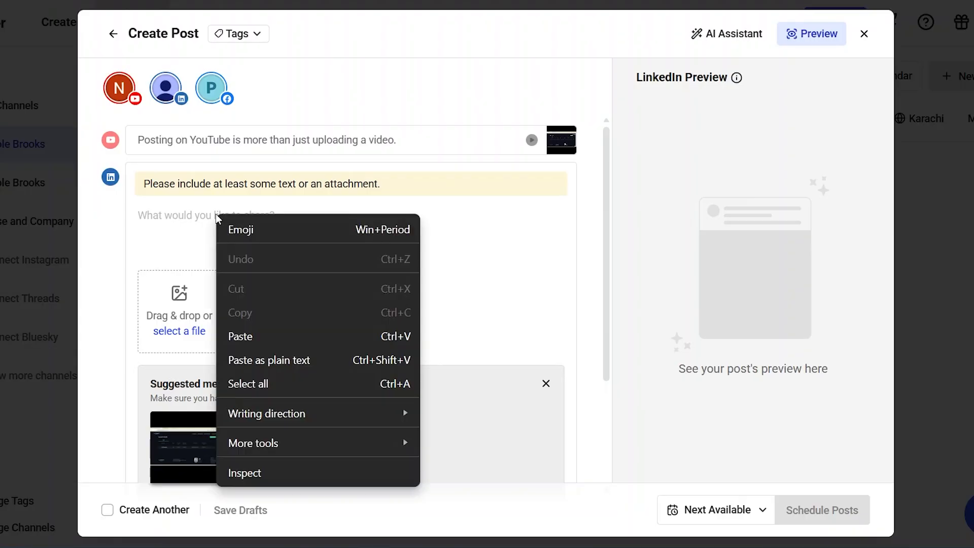
{"action": "left_click", "coordinate": [257, 336]}
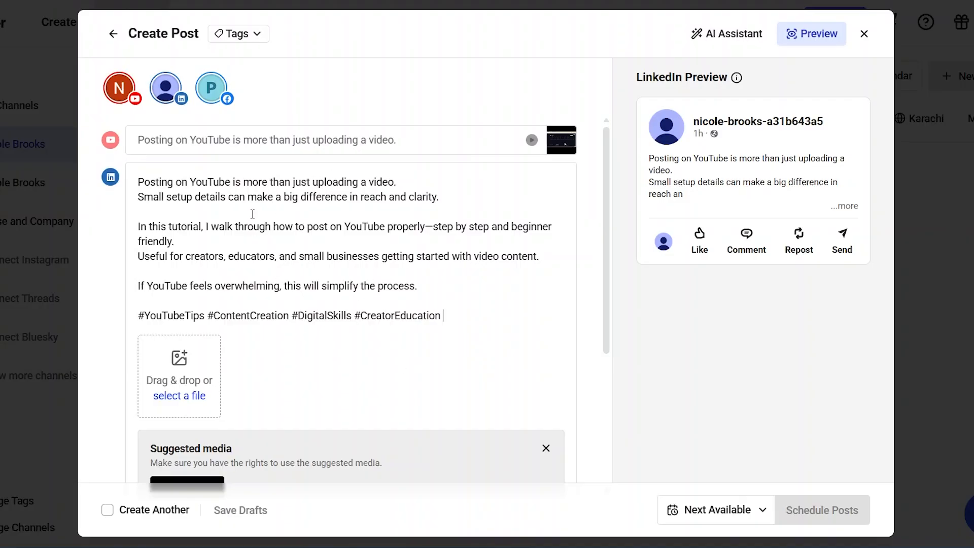
{"action": "scroll", "coordinate": [252, 214], "scroll_direction": "down", "scroll_amount": 3}
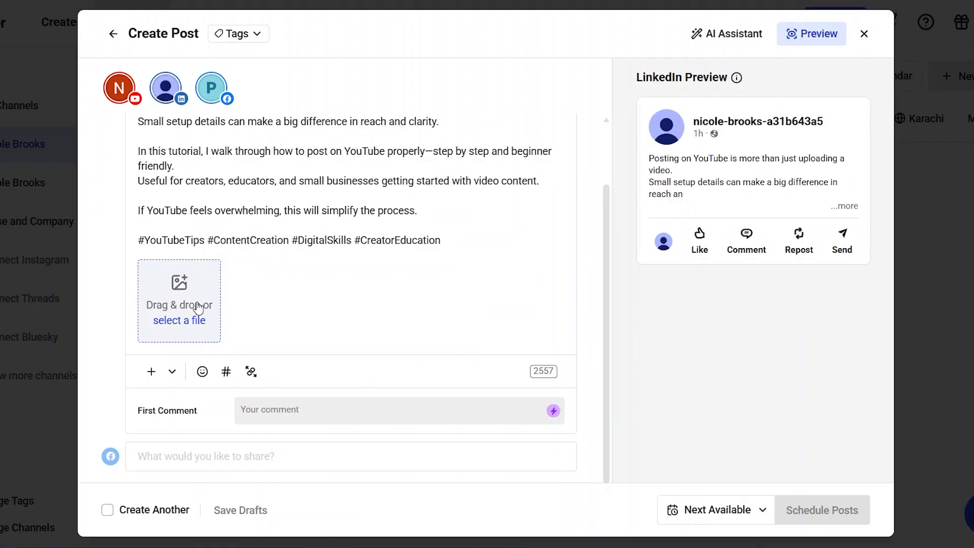
{"action": "scroll", "coordinate": [374, 247], "scroll_direction": "up", "scroll_amount": 2}
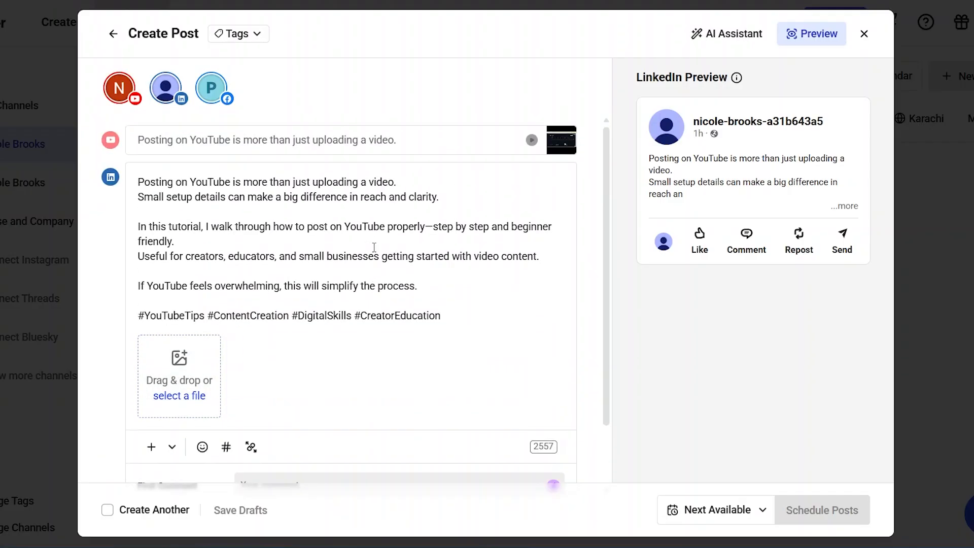
Step: Open the Facebook version of the post and paste the copied YouTube tutorial caption into it
{"action": "scroll", "coordinate": [298, 373], "scroll_direction": "down", "scroll_amount": 2}
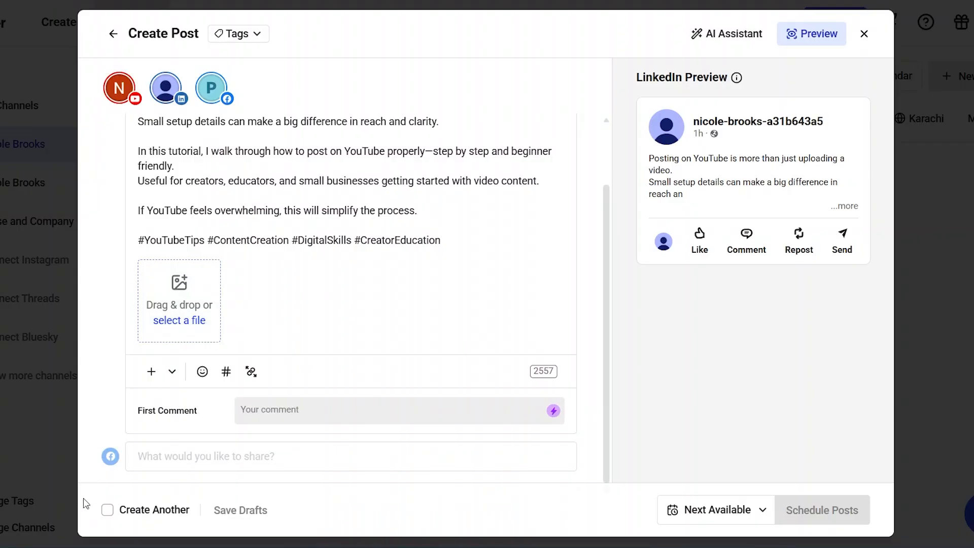
{"action": "left_click", "coordinate": [162, 458]}
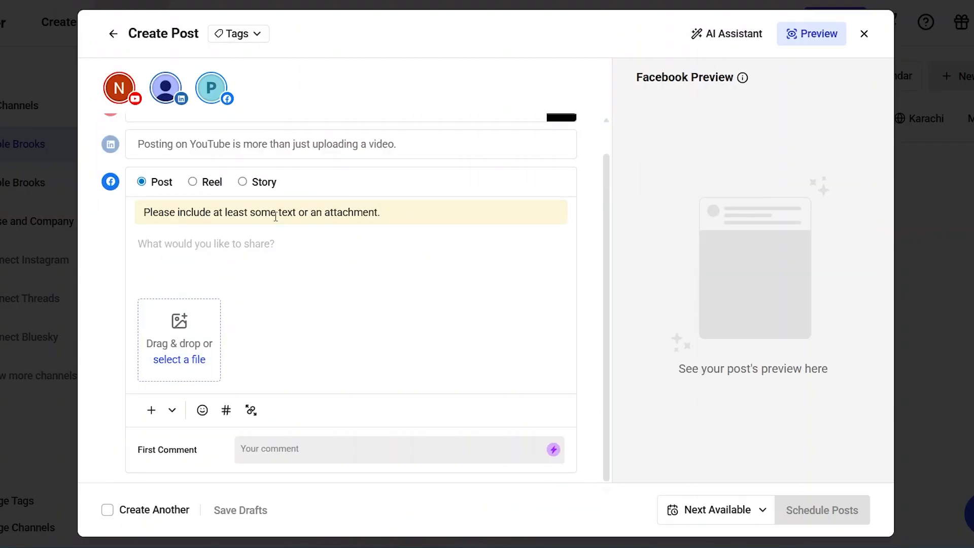
{"action": "right_click", "coordinate": [266, 251]}
{"action": "left_click", "coordinate": [294, 378]}
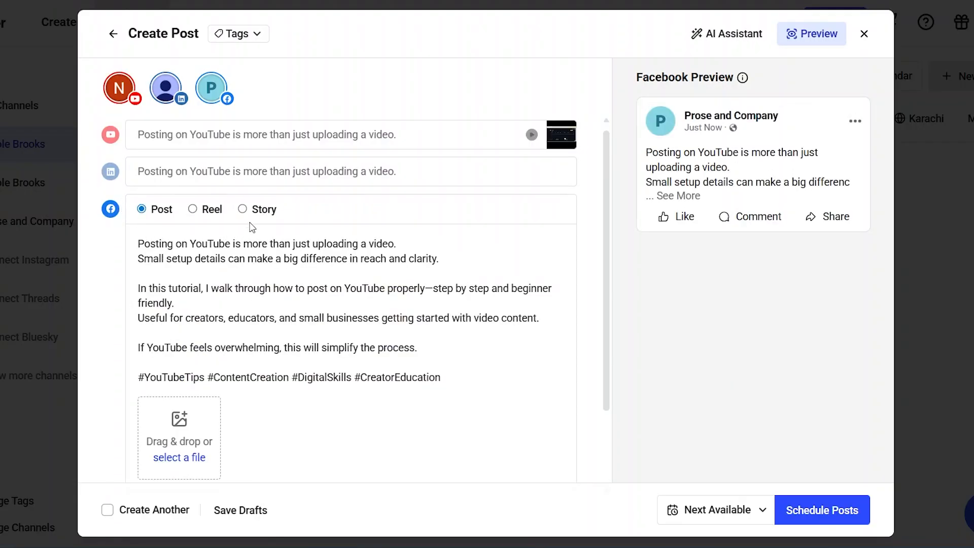
Step: Try the Facebook version as a Reel with the video attached and look over its preview
{"action": "left_click", "coordinate": [197, 209]}
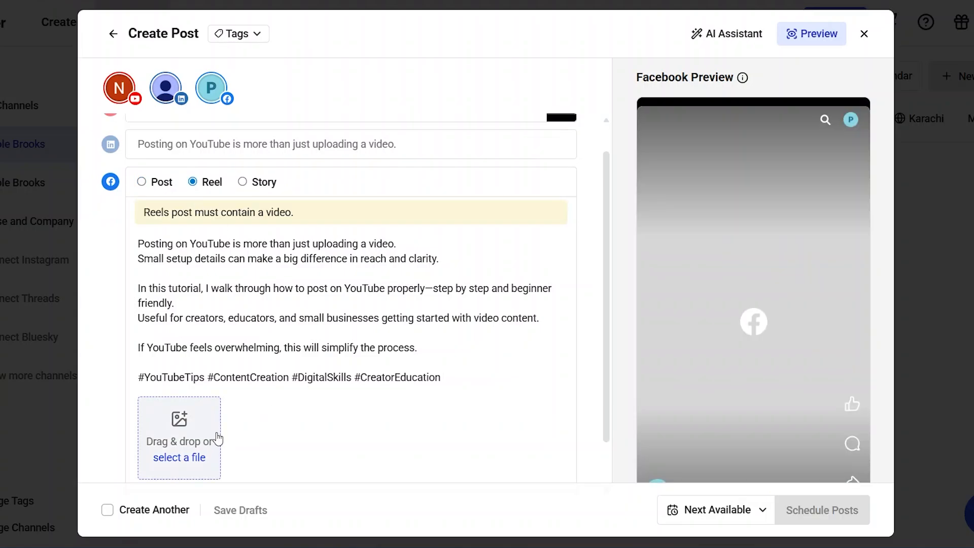
{"action": "scroll", "coordinate": [361, 391], "scroll_direction": "down", "scroll_amount": 2}
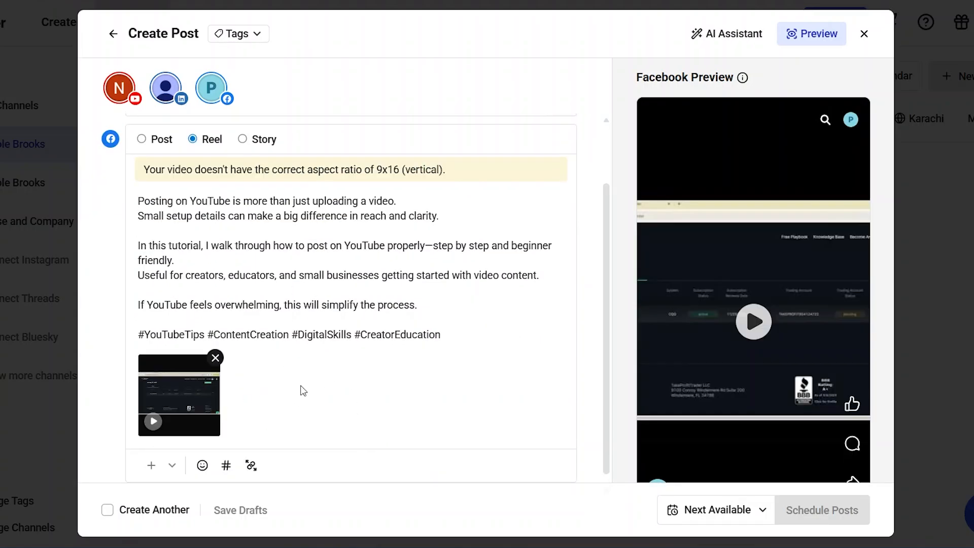
{"action": "scroll", "coordinate": [302, 390], "scroll_direction": "down", "scroll_amount": 1}
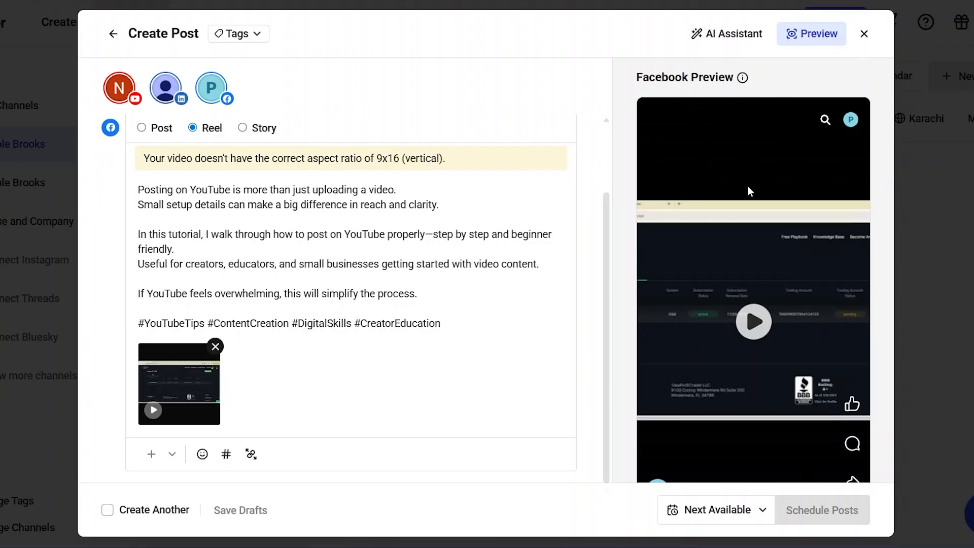
{"action": "scroll", "coordinate": [747, 186], "scroll_direction": "down", "scroll_amount": 2}
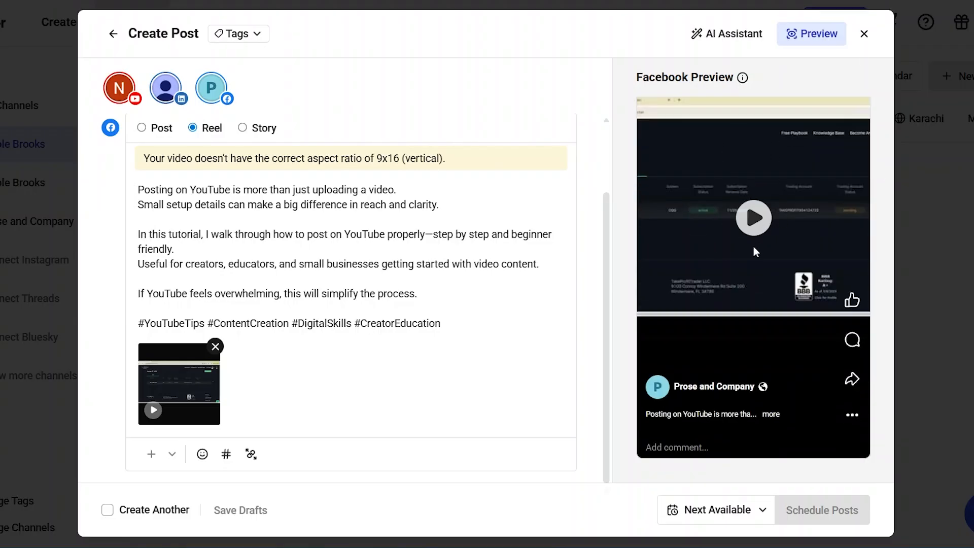
{"action": "scroll", "coordinate": [724, 265], "scroll_direction": "up", "scroll_amount": 1}
{"action": "scroll", "coordinate": [723, 274], "scroll_direction": "down", "scroll_amount": 1}
{"action": "scroll", "coordinate": [262, 240], "scroll_direction": "up", "scroll_amount": 2}
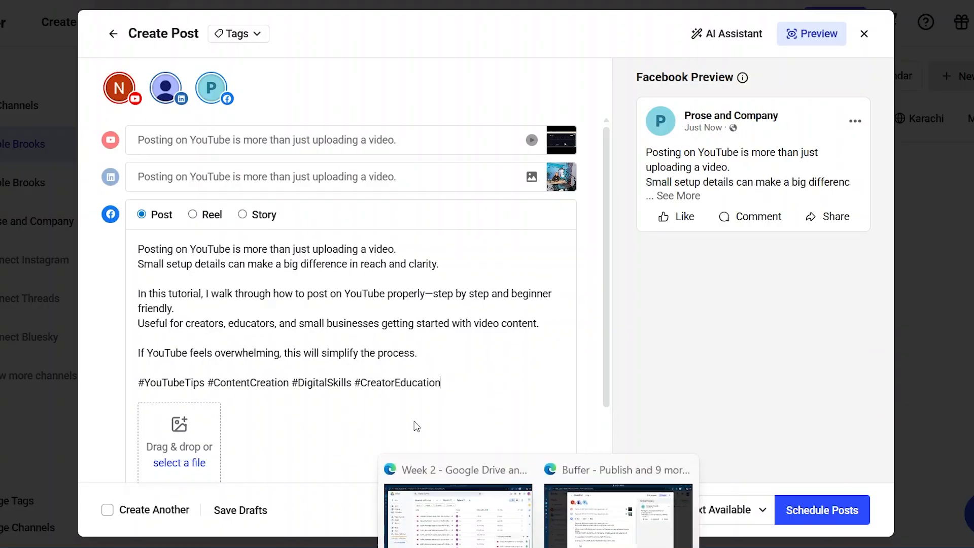
Step: Review the LinkedIn version with its image, and the YouTube Short's caption, video and settings
{"action": "left_click", "coordinate": [218, 177]}
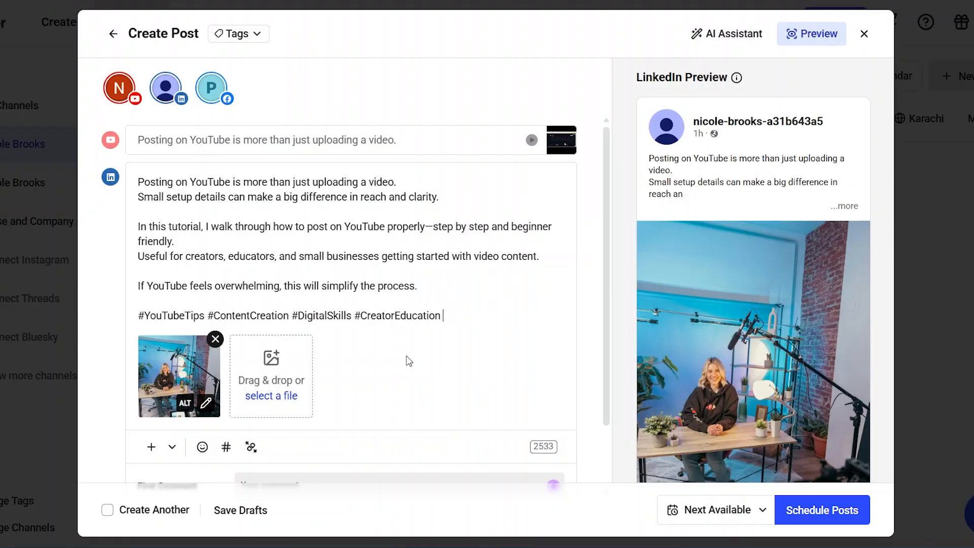
{"action": "left_click", "coordinate": [299, 147]}
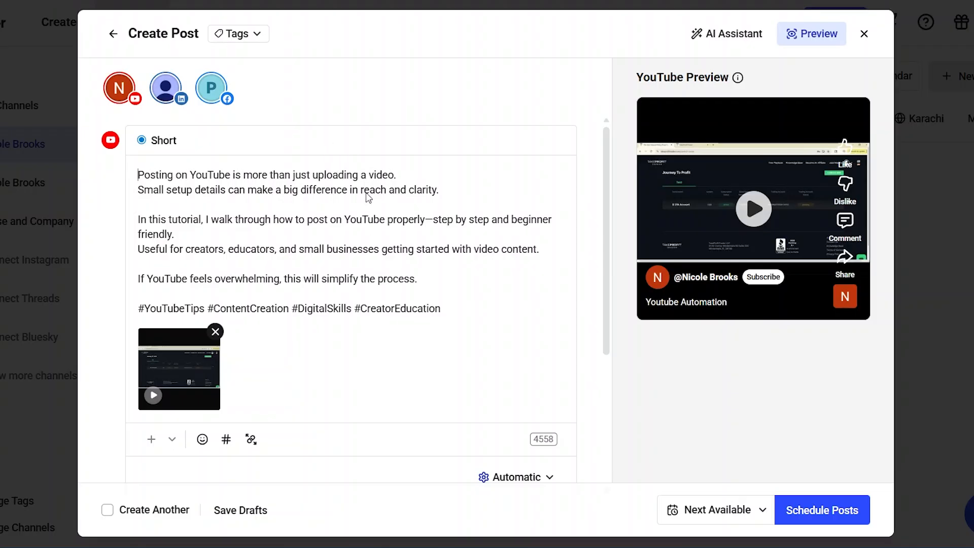
{"action": "scroll", "coordinate": [361, 351], "scroll_direction": "down", "scroll_amount": 4}
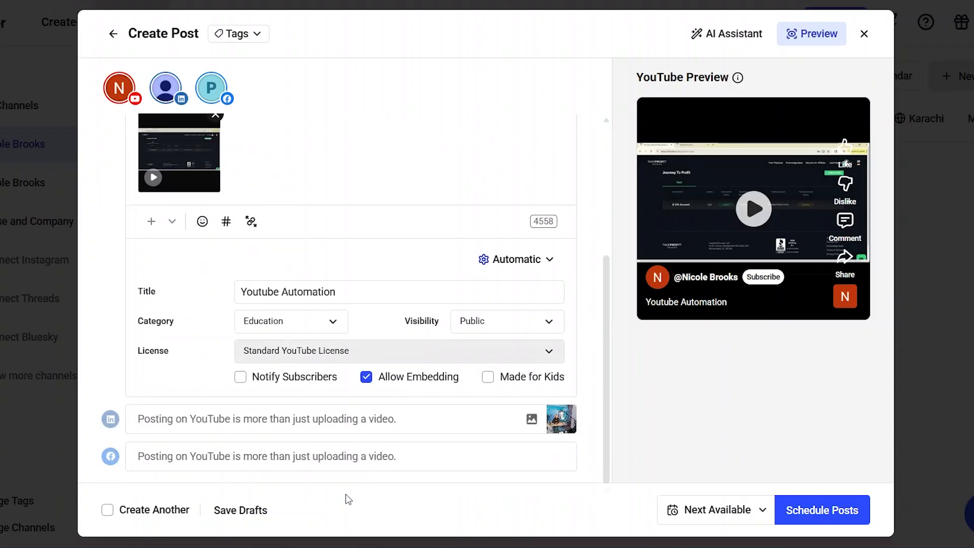
{"action": "scroll", "coordinate": [398, 142], "scroll_direction": "up", "scroll_amount": 4}
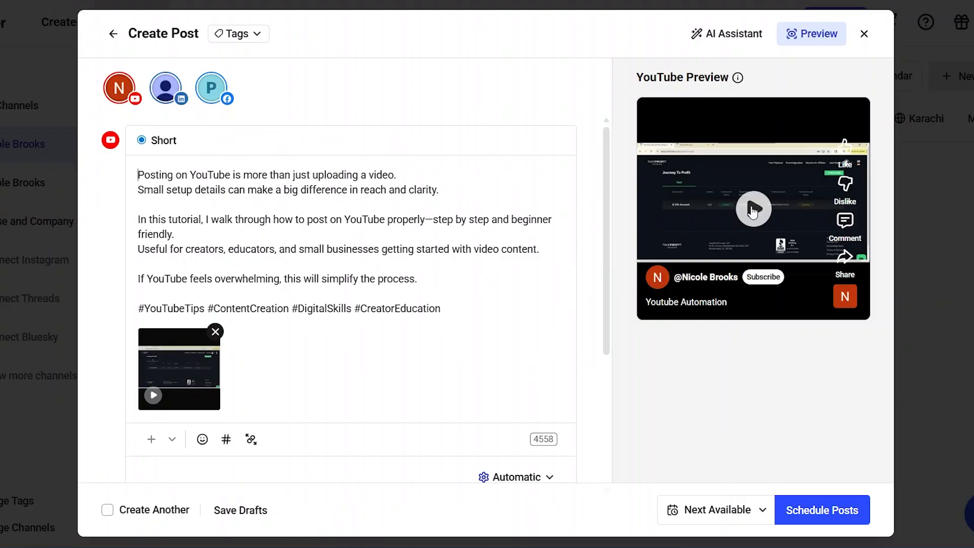
Step: Schedule the posts for all three channels on January 16, 2026 at 3:00 AM
{"action": "left_click", "coordinate": [743, 514]}
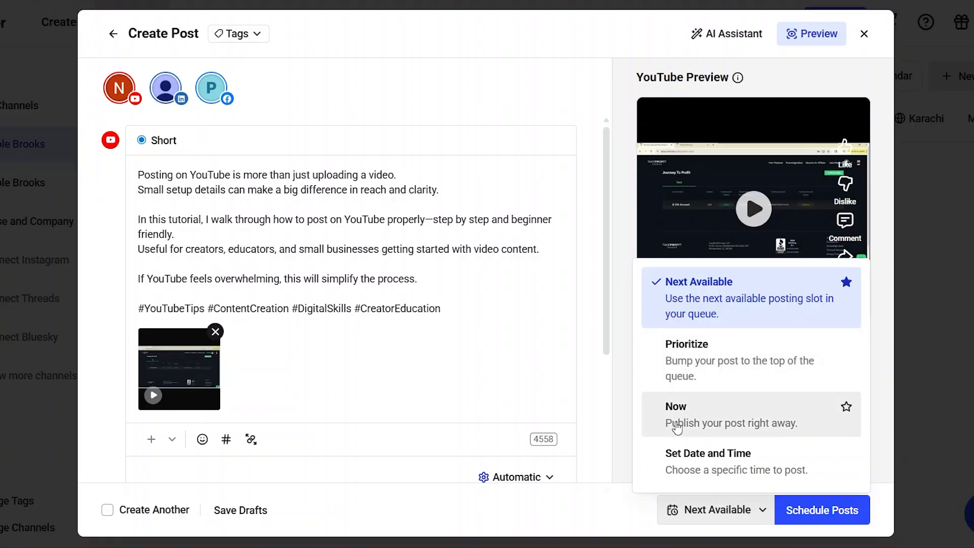
{"action": "left_click", "coordinate": [737, 468]}
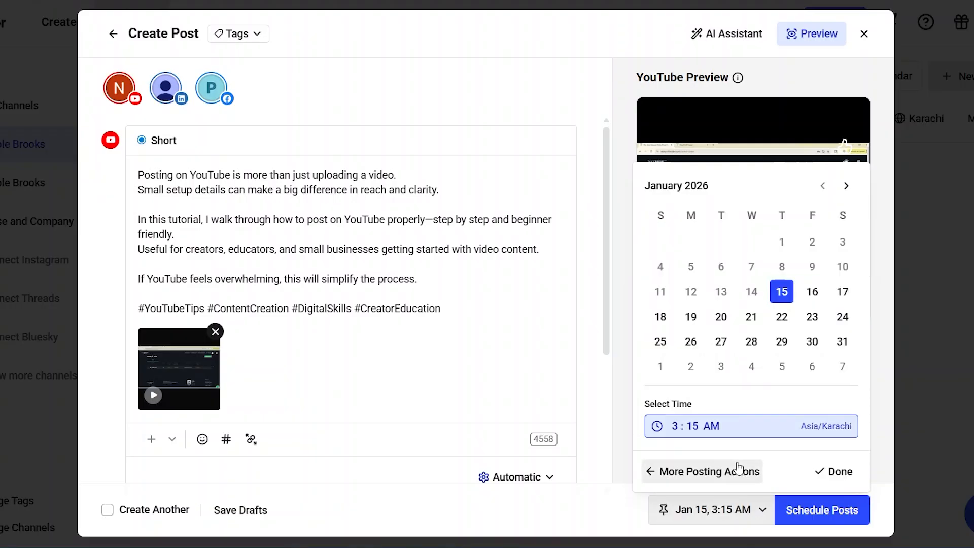
{"action": "left_click", "coordinate": [812, 294]}
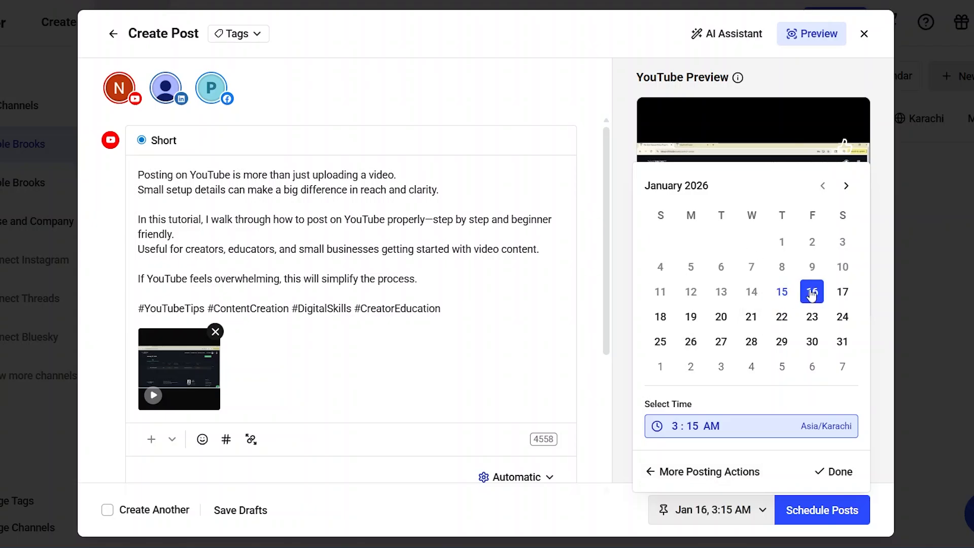
{"action": "left_click", "coordinate": [695, 425]}
{"action": "type", "text": "00"}
{"action": "left_click", "coordinate": [794, 512]}
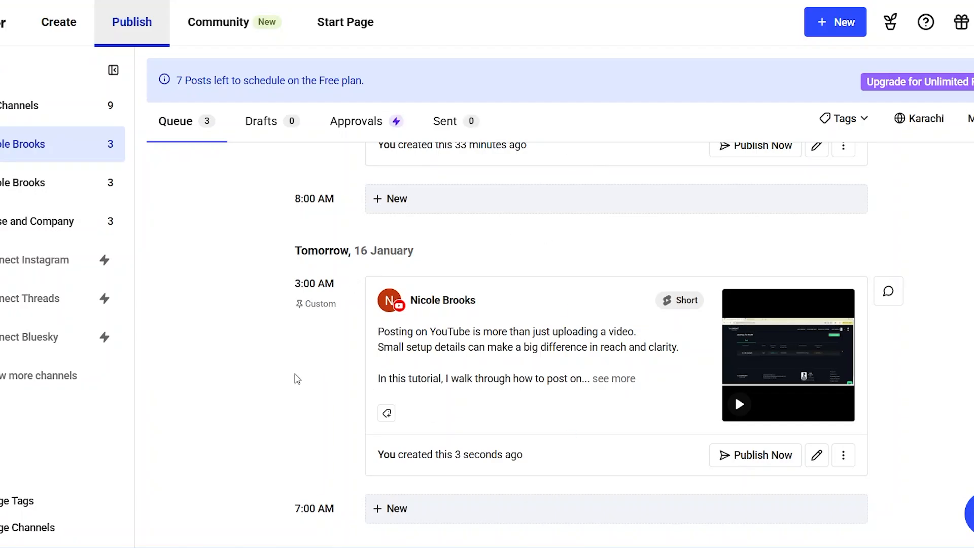
Step: Find the newly scheduled Short in the YouTube queue, expand its full caption and look over the neighbouring slots
{"action": "scroll", "coordinate": [297, 380], "scroll_direction": "down", "scroll_amount": 2}
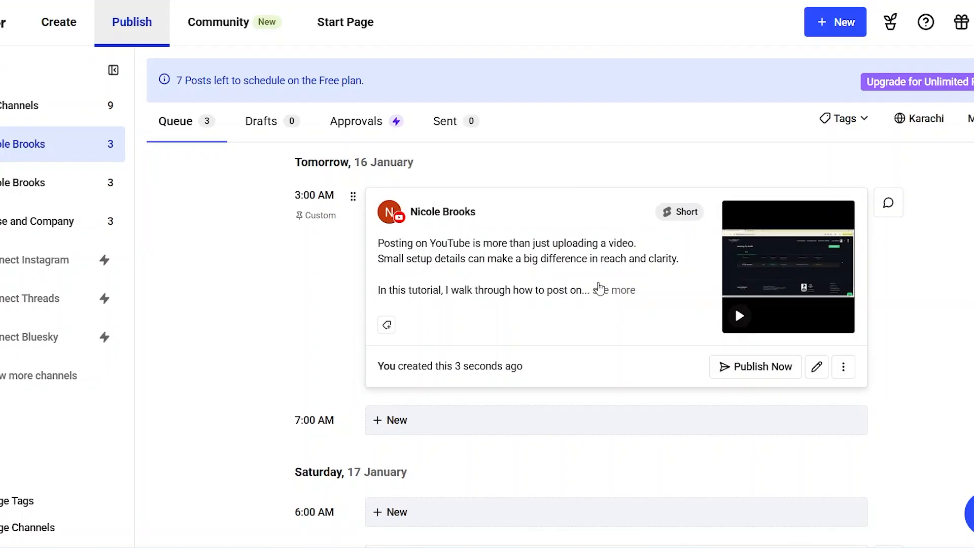
{"action": "left_click", "coordinate": [622, 289]}
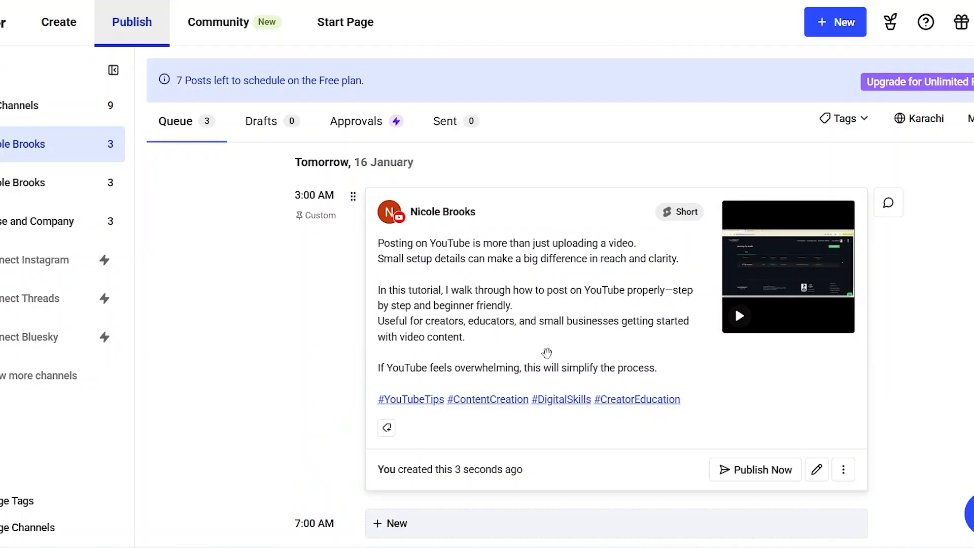
{"action": "scroll", "coordinate": [559, 324], "scroll_direction": "down", "scroll_amount": 1}
{"action": "scroll", "coordinate": [558, 329], "scroll_direction": "up", "scroll_amount": 1}
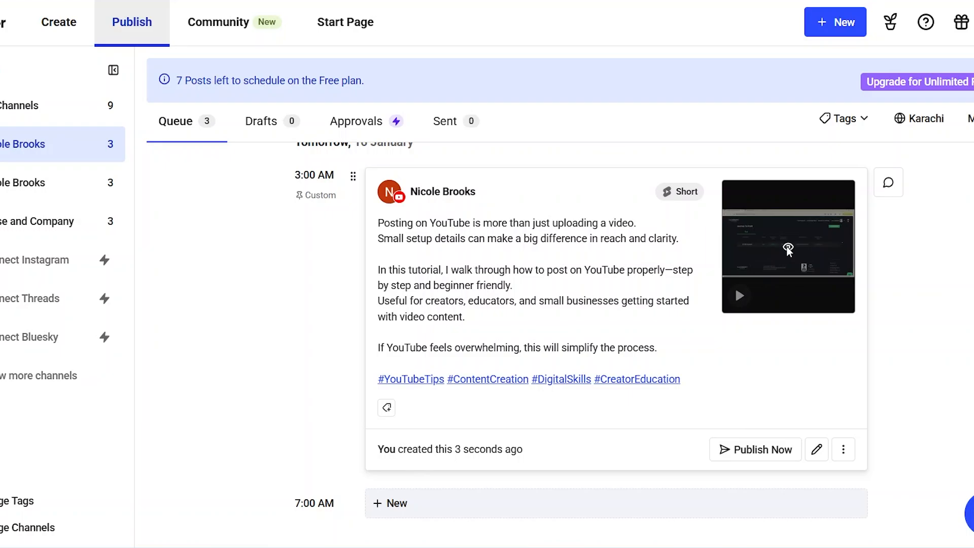
{"action": "scroll", "coordinate": [627, 365], "scroll_direction": "up", "scroll_amount": 3}
{"action": "scroll", "coordinate": [628, 303], "scroll_direction": "down", "scroll_amount": 6}
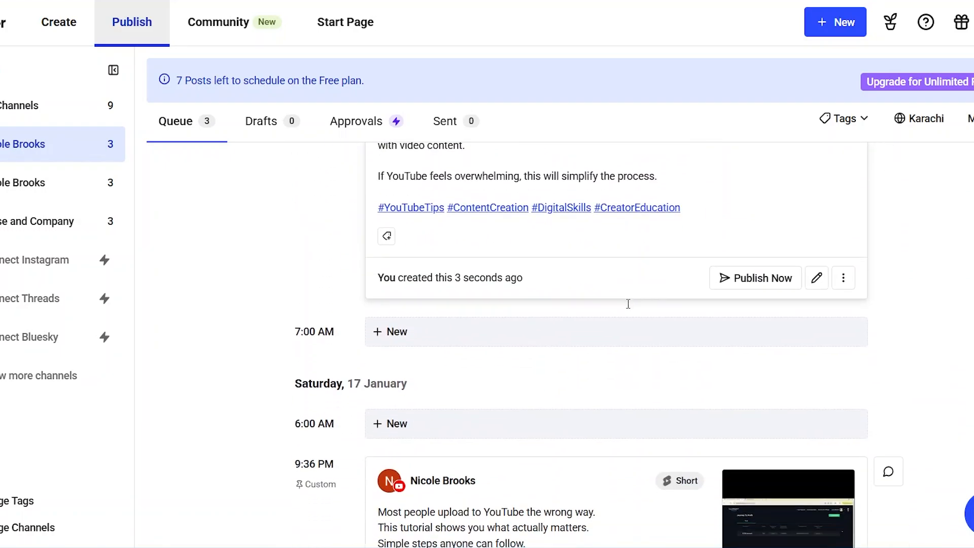
{"action": "scroll", "coordinate": [628, 304], "scroll_direction": "up", "scroll_amount": 3}
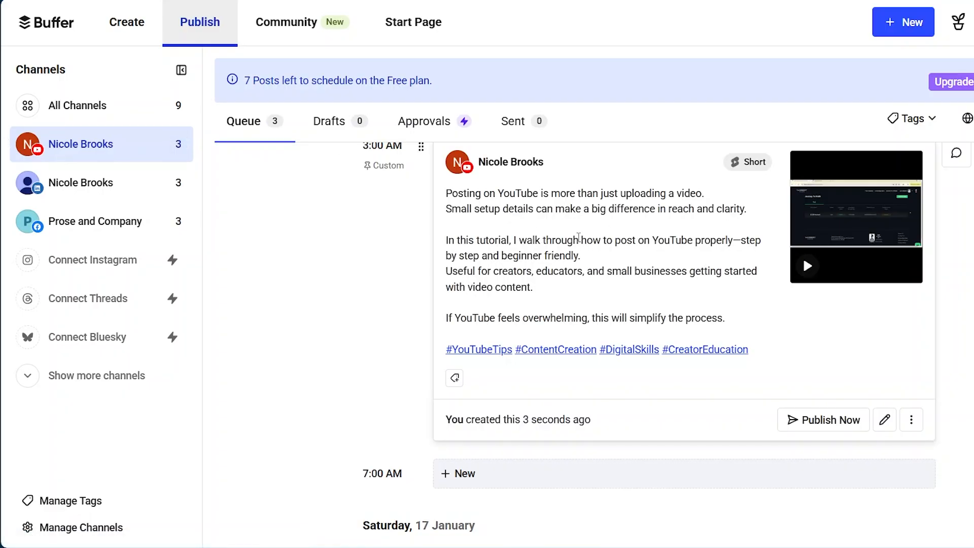
Step: Show the queue for all channels, expand the 16 January LinkedIn post's caption and view its image
{"action": "left_click", "coordinate": [83, 112]}
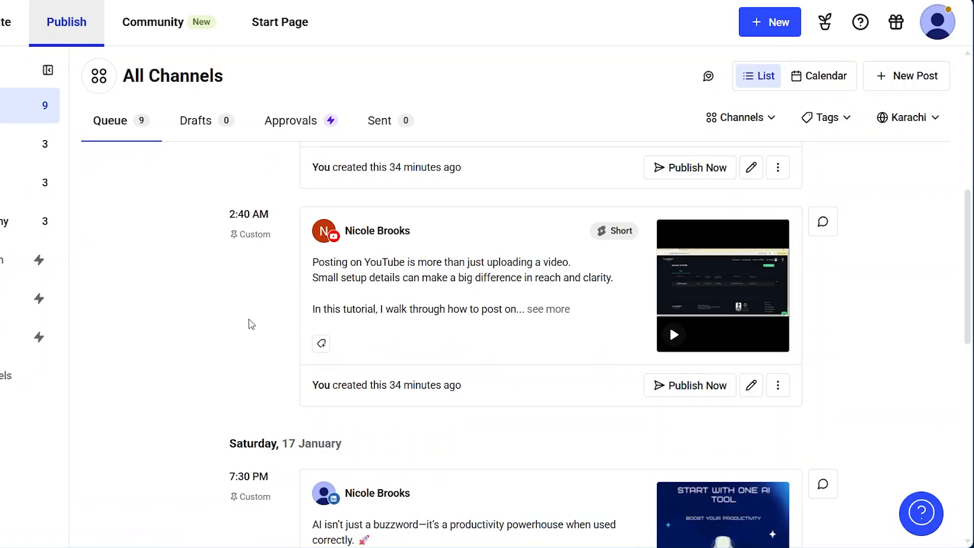
{"action": "scroll", "coordinate": [251, 323], "scroll_direction": "down", "scroll_amount": 3}
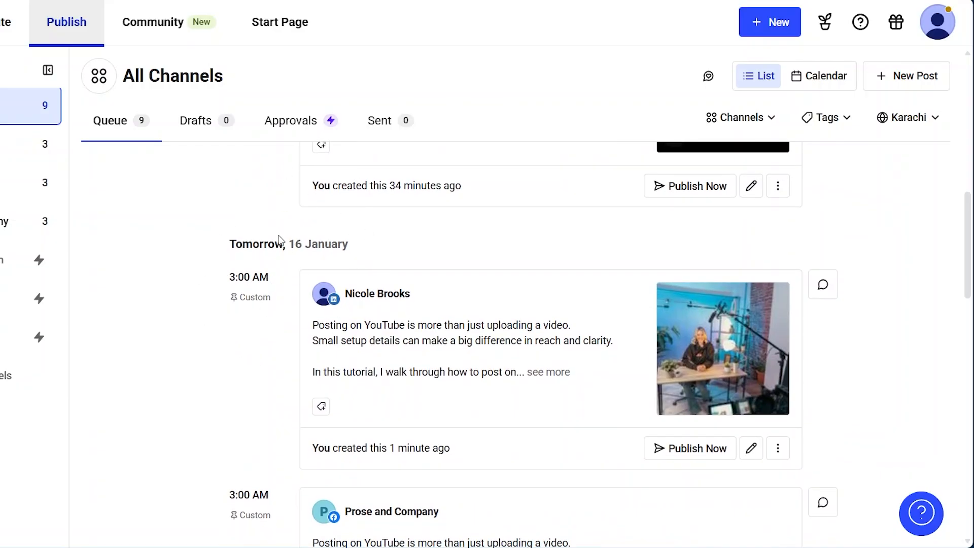
{"action": "scroll", "coordinate": [263, 351], "scroll_direction": "down", "scroll_amount": 2}
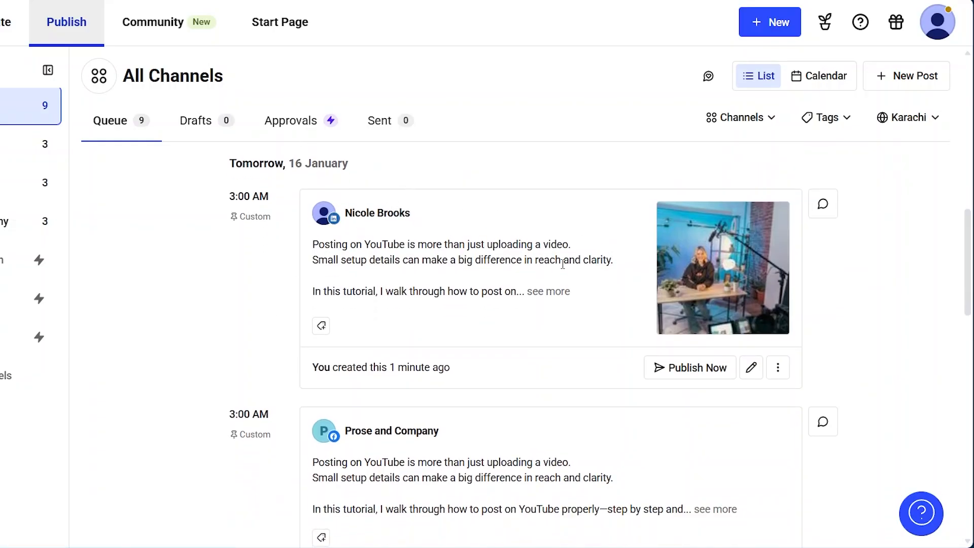
{"action": "left_click", "coordinate": [561, 291]}
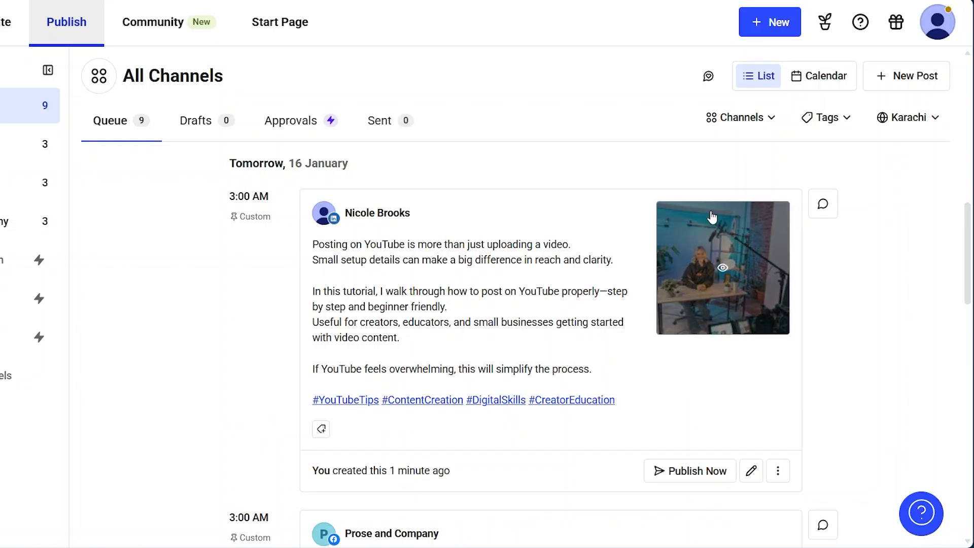
{"action": "left_click", "coordinate": [722, 268]}
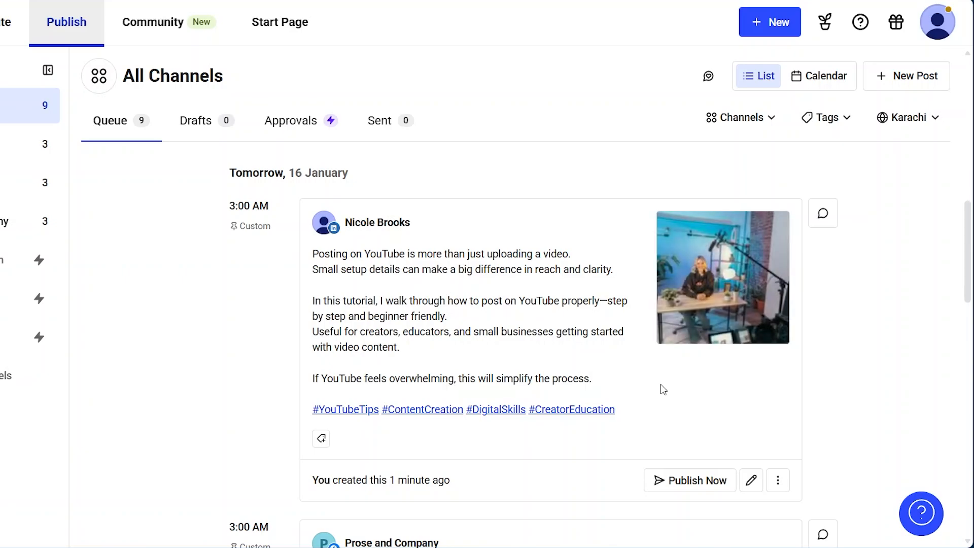
Step: Expand and compare the captions of the Facebook post and YouTube Short scheduled for 16 January
{"action": "scroll", "coordinate": [661, 391], "scroll_direction": "down", "scroll_amount": 5}
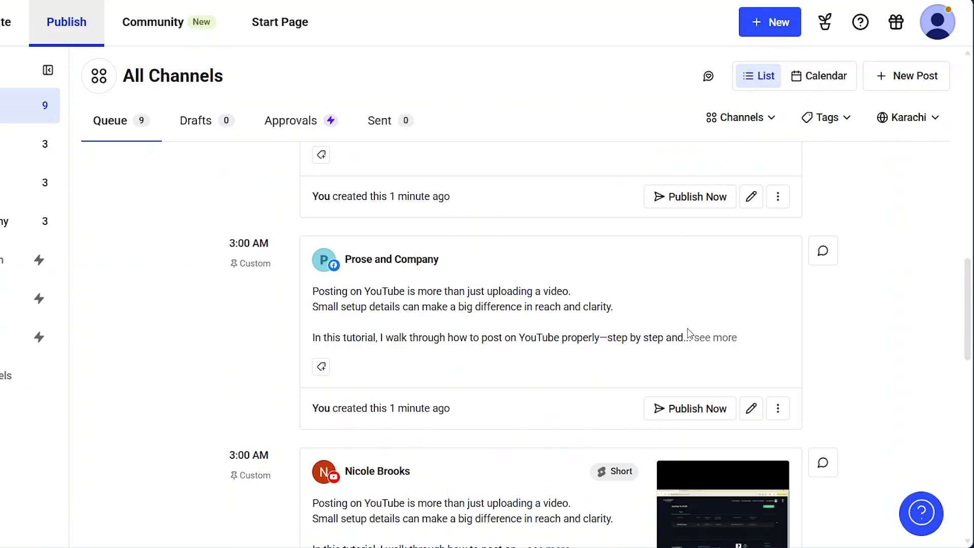
{"action": "left_click", "coordinate": [702, 337]}
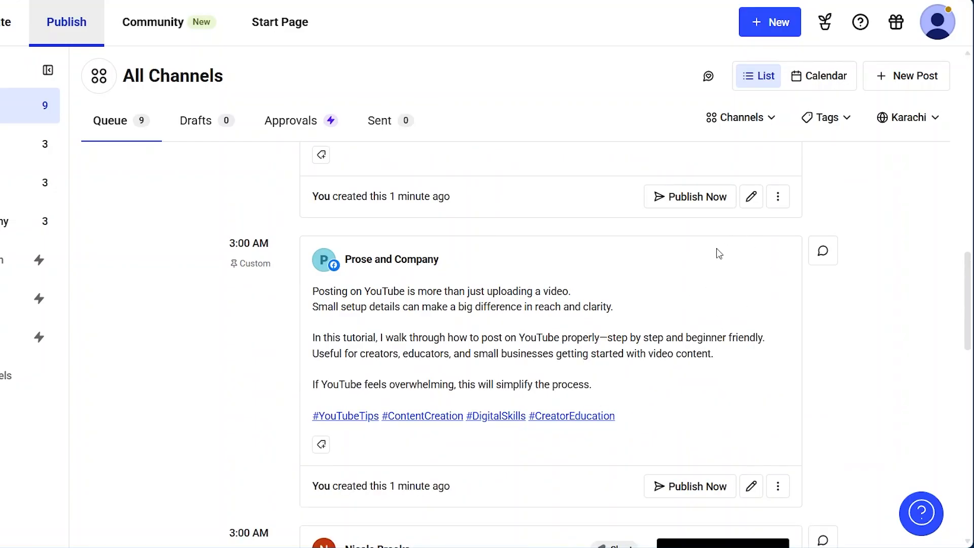
{"action": "scroll", "coordinate": [666, 292], "scroll_direction": "down", "scroll_amount": 7}
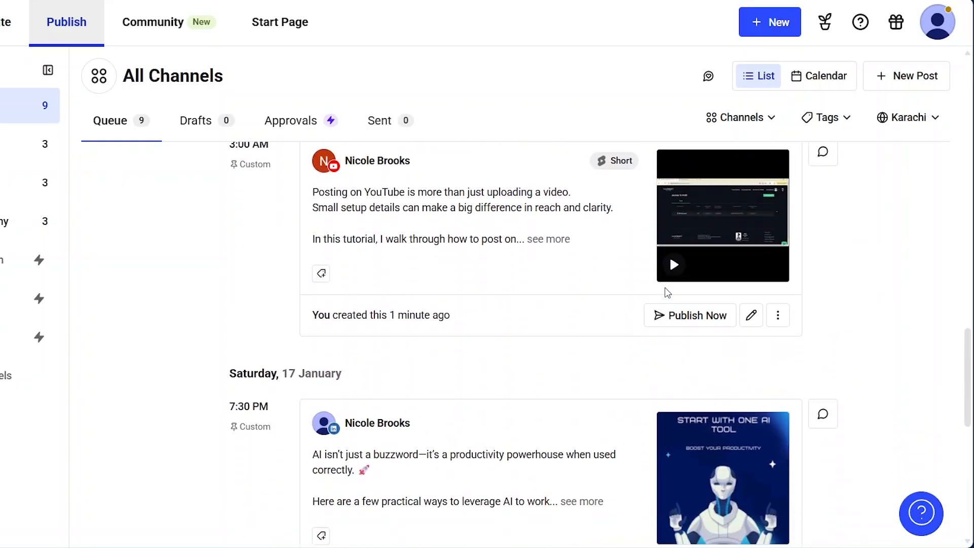
{"action": "scroll", "coordinate": [549, 288], "scroll_direction": "up", "scroll_amount": 2}
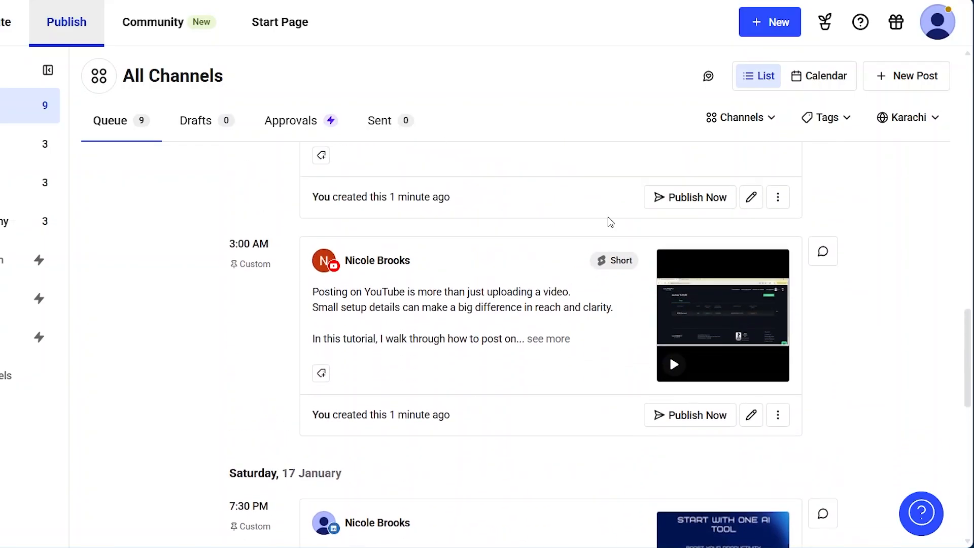
{"action": "left_click", "coordinate": [548, 339]}
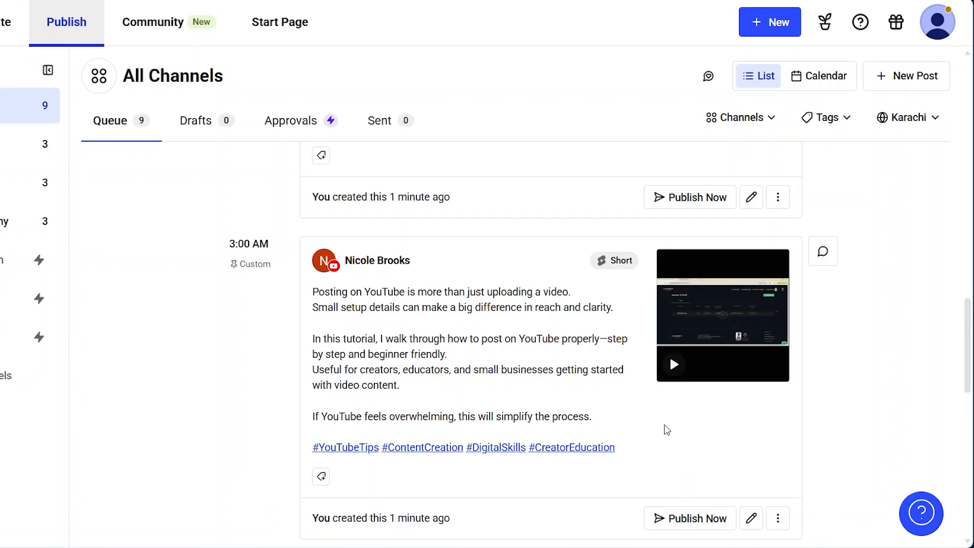
{"action": "scroll", "coordinate": [666, 430], "scroll_direction": "down", "scroll_amount": 1}
{"action": "scroll", "coordinate": [666, 430], "scroll_direction": "down", "scroll_amount": 1}
{"action": "scroll", "coordinate": [594, 424], "scroll_direction": "up", "scroll_amount": 1}
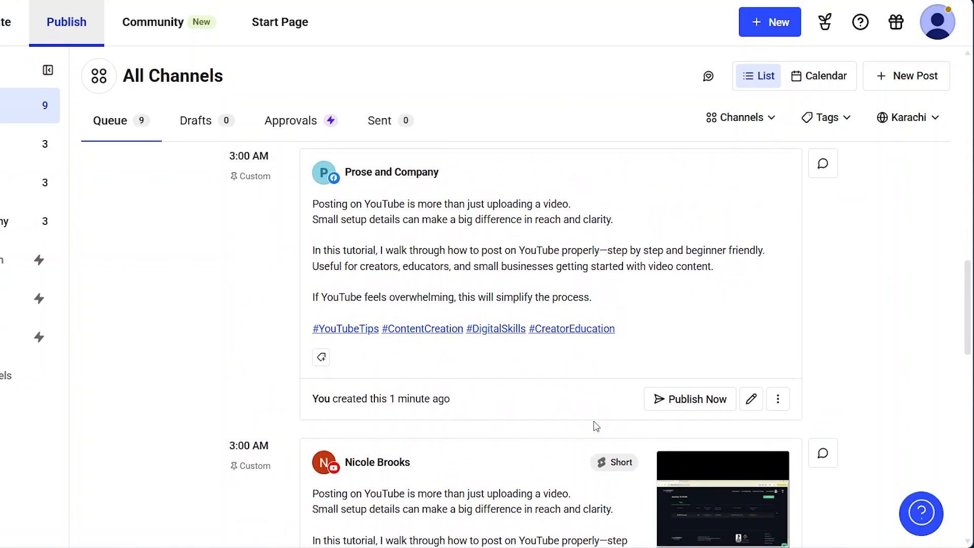
{"action": "scroll", "coordinate": [570, 329], "scroll_direction": "down", "scroll_amount": 3}
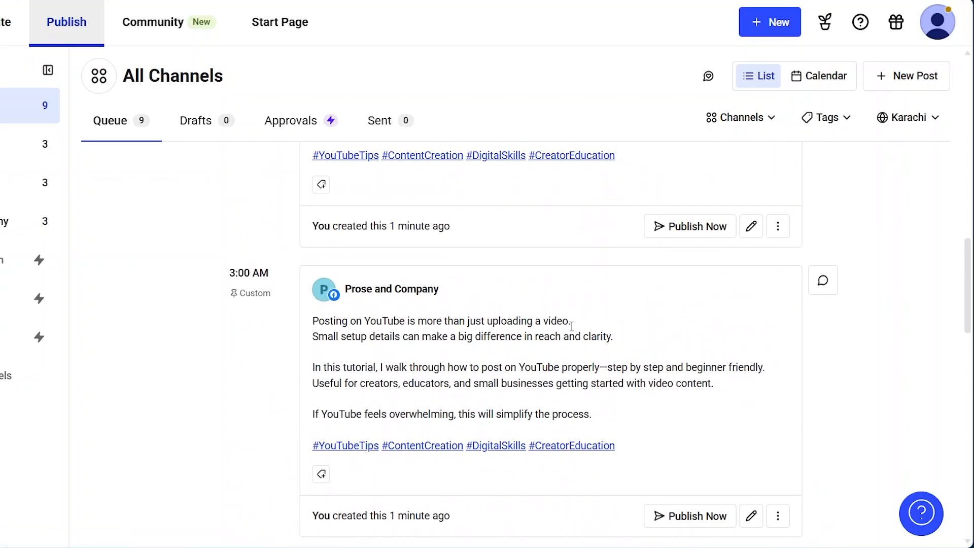